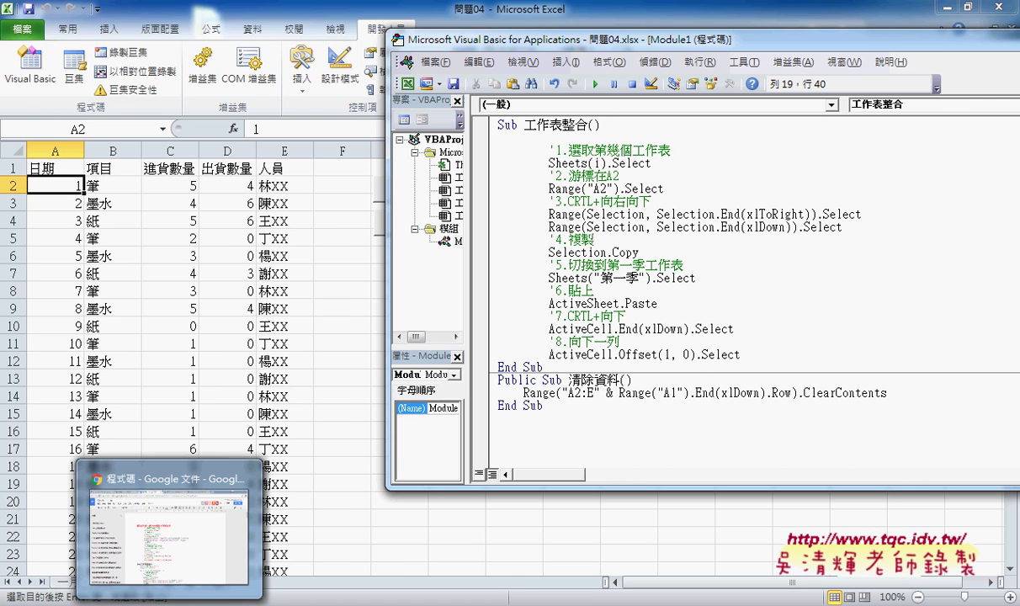
# - Bring up the 程式碼 Google Doc and highlight the macro steps under '請先錄製單一個月份複製的巨集並修改'
pyautogui.click(177, 531)
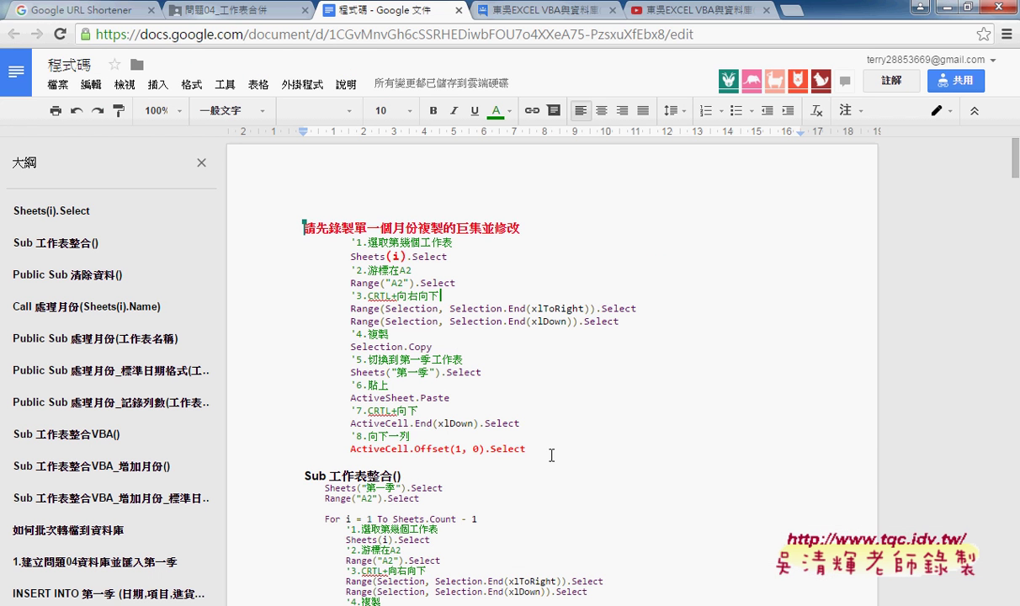
pyautogui.moveTo(525, 449); pyautogui.dragTo(269, 242)
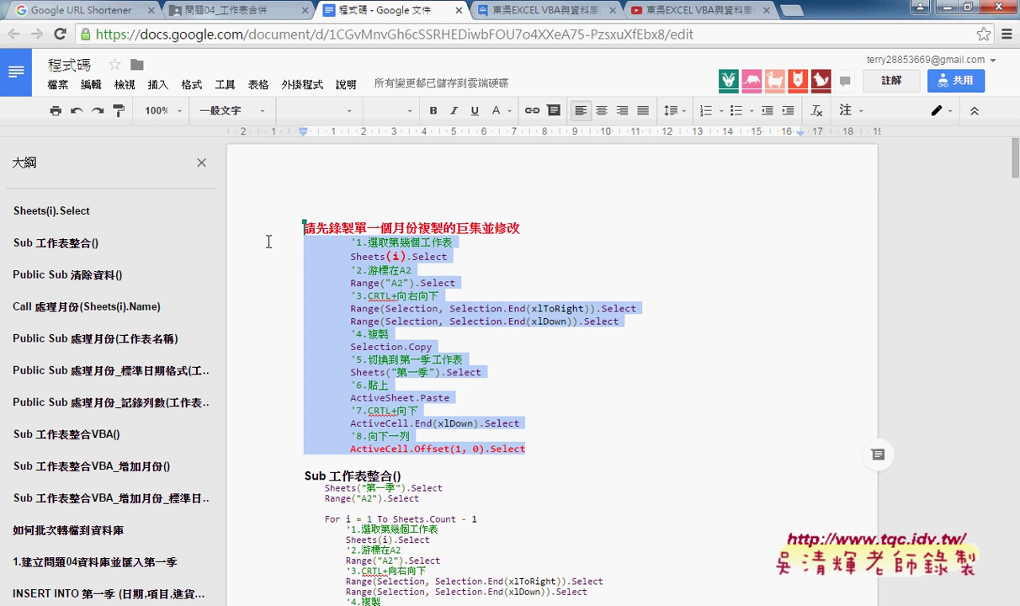
# - Return to Excel's VBA editor and highlight the 工作表整合 macro name and its recorded steps
pyautogui.click(917, 7)
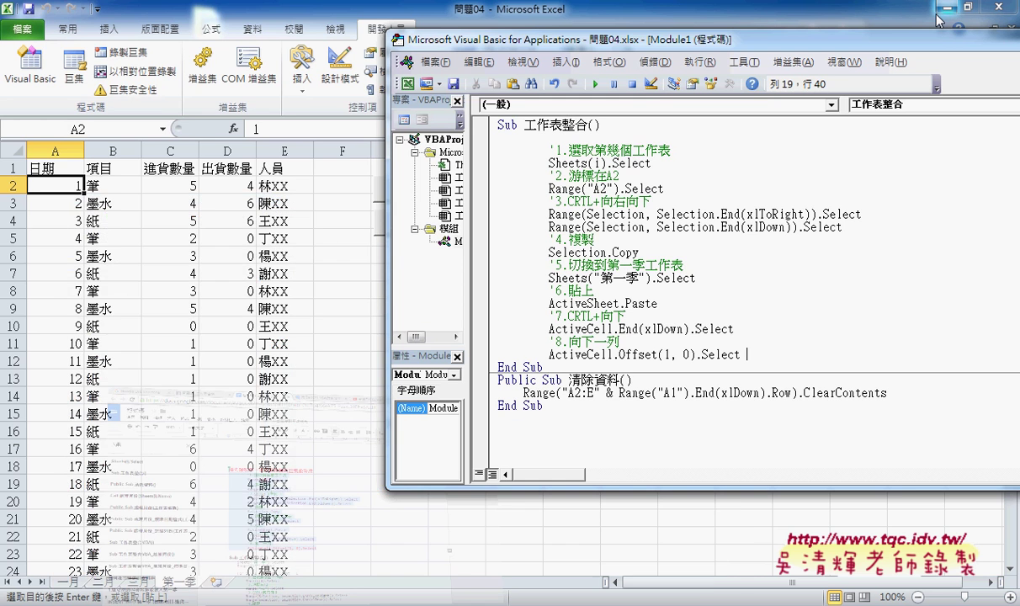
pyautogui.moveTo(525, 124); pyautogui.dragTo(589, 125)
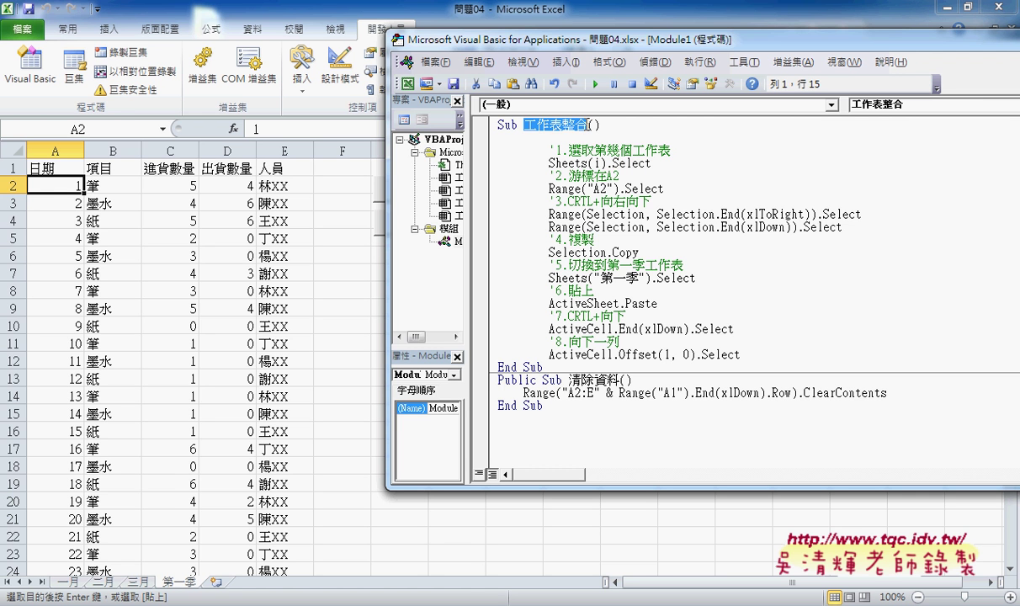
pyautogui.moveTo(740, 354)
pyautogui.mouseDown()
pyautogui.moveTo(487, 194)
pyautogui.moveTo(479, 157)
pyautogui.mouseUp()
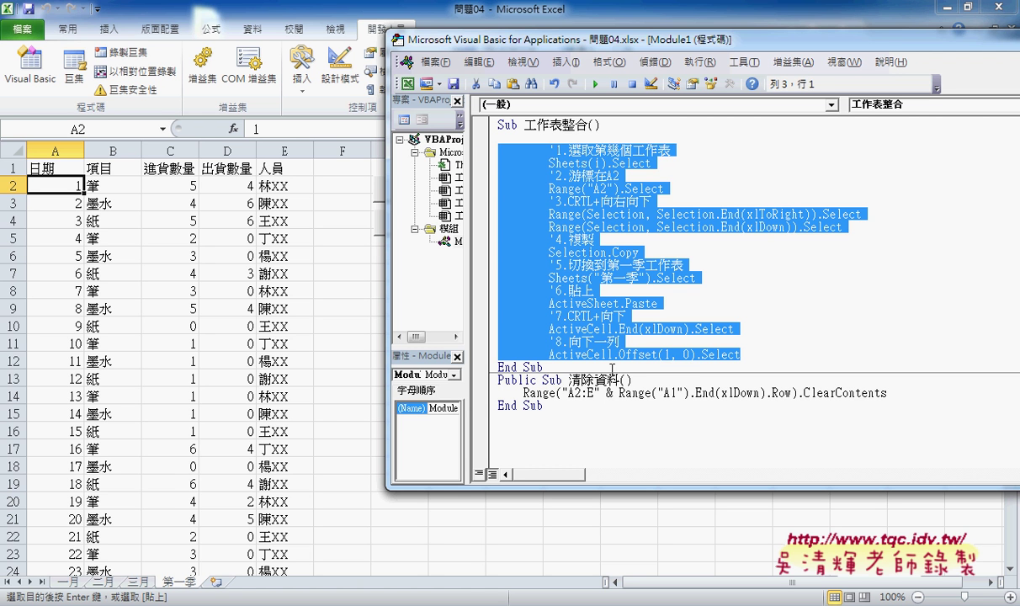
# - Run the 清除資料 macro so 第一季 keeps only its header row
pyautogui.click(623, 393)
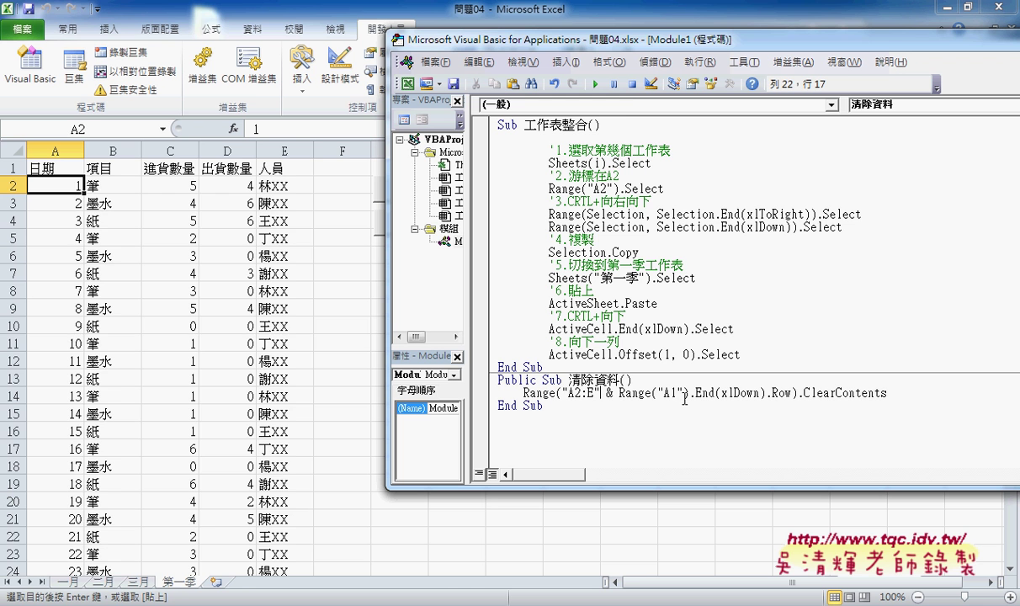
pyautogui.click(594, 84)
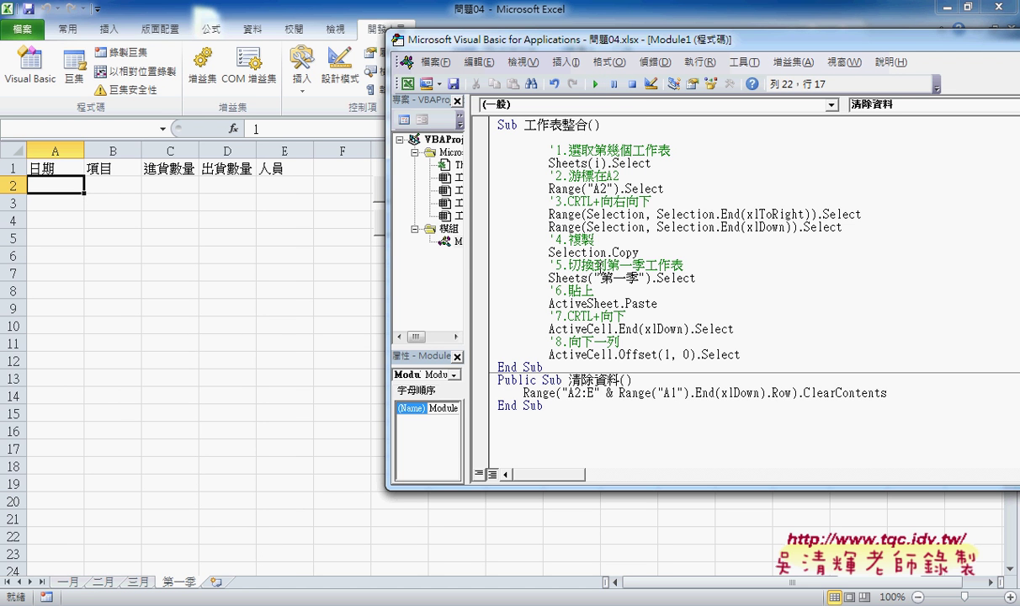
pyautogui.click(572, 214)
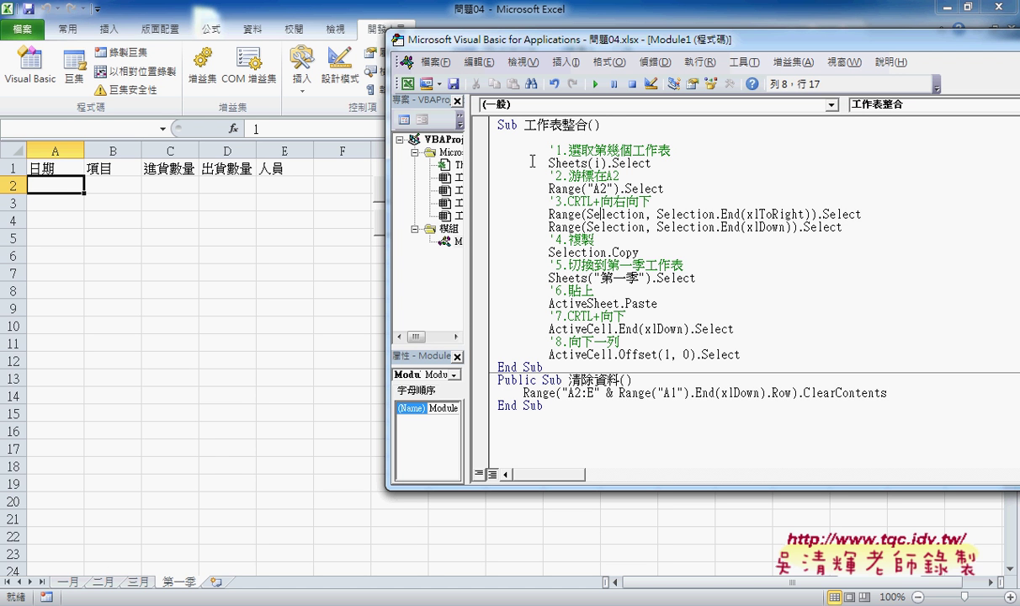
# - Add an indented 'For i = 1 To 3' line under Sub 工作表整合() with a matching 'Next'
pyautogui.click(543, 137)
pyautogui.doubleClick(597, 162)
pyautogui.click(614, 137)
pyautogui.press('Tab')
pyautogui.write('f')
pyautogui.write('or')
pyautogui.write(' i')
pyautogui.write('=')
pyautogui.write('1')
pyautogui.write(' to ')
pyautogui.write('3')
pyautogui.press('Return')
pyautogui.press('Return')
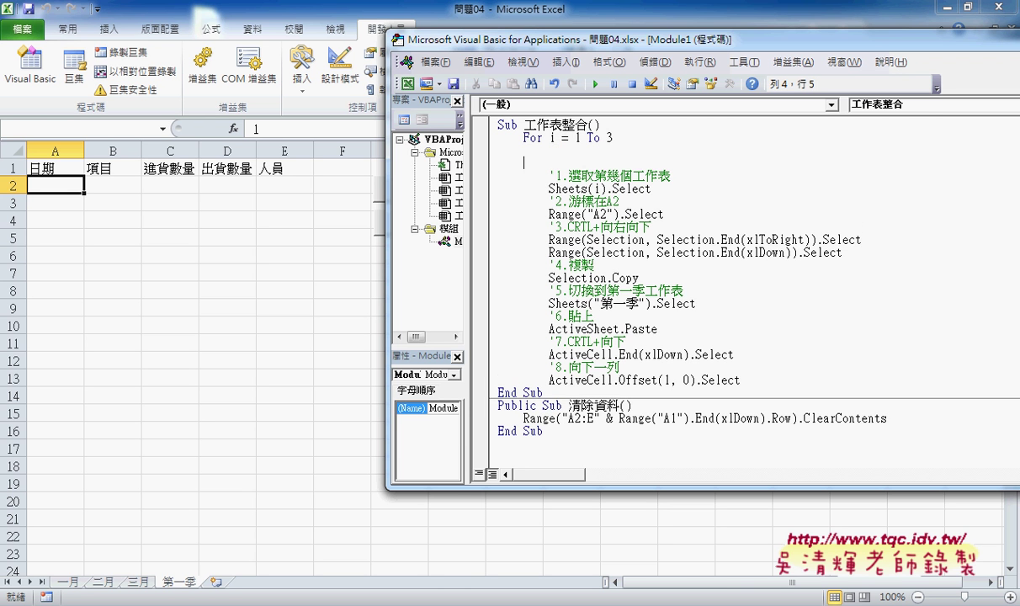
pyautogui.write('ne')
pyautogui.write('xt')
# - Place the recorded steps between For and Next, and delete the blank line below Next
pyautogui.moveTo(745, 380)
pyautogui.mouseDown()
pyautogui.moveTo(493, 179)
pyautogui.moveTo(497, 151)
pyautogui.mouseUp()
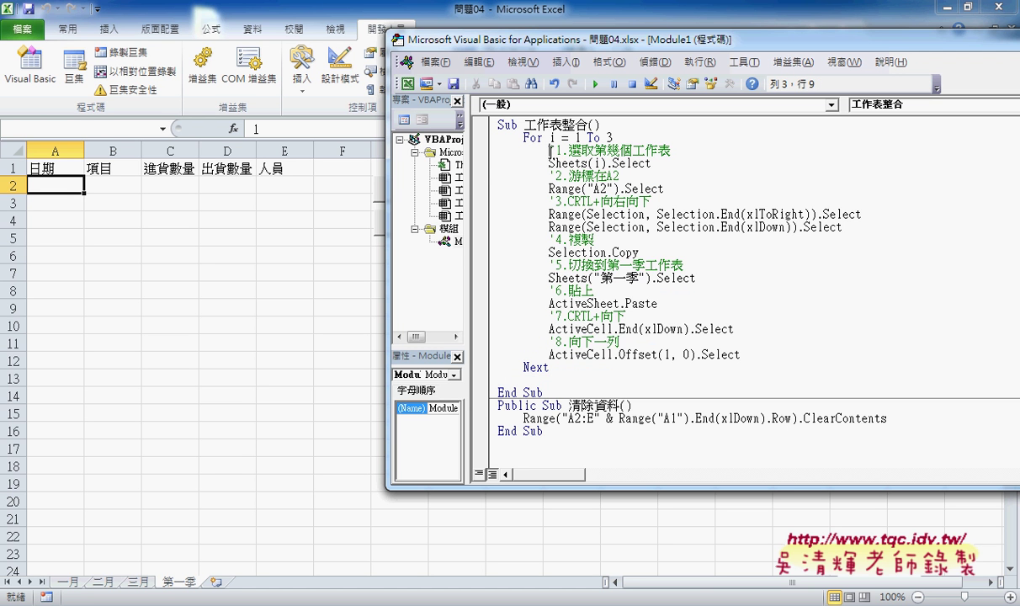
pyautogui.doubleClick(523, 150)
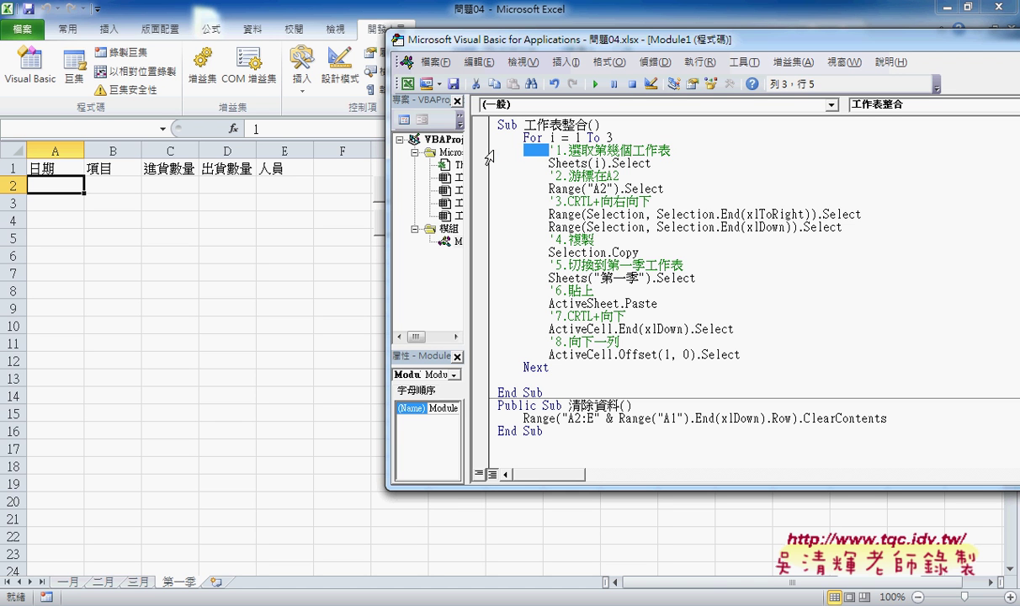
pyautogui.click(500, 154)
pyautogui.click(500, 151)
pyautogui.click(502, 154)
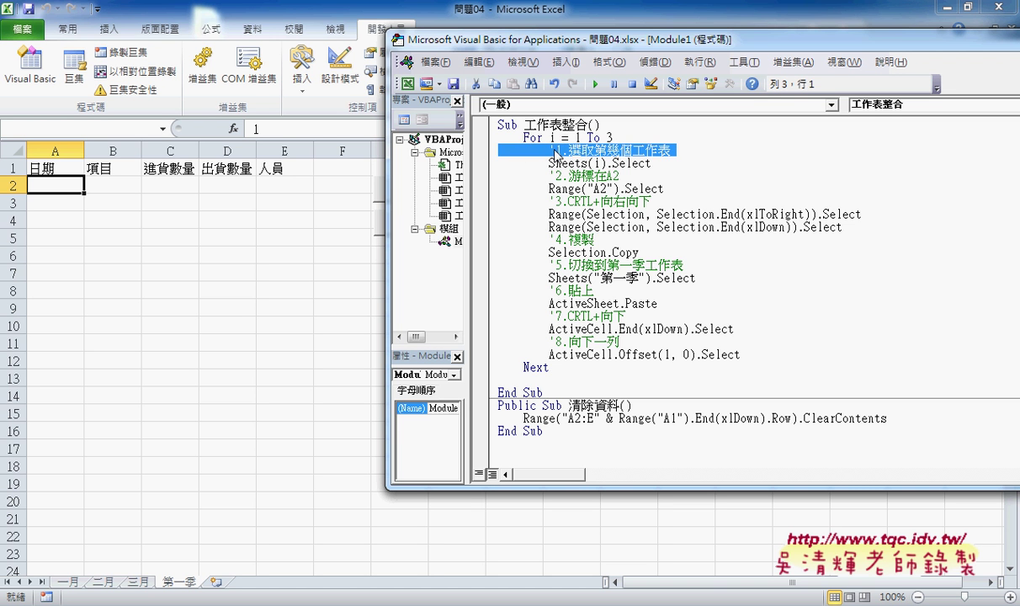
pyautogui.click(503, 135)
pyautogui.click(550, 368)
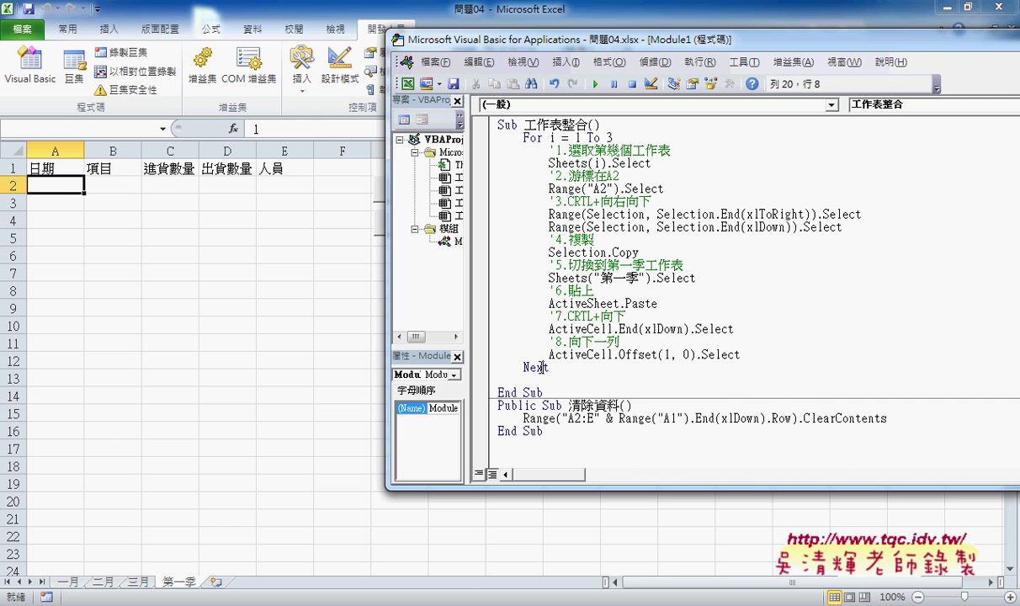
pyautogui.press('Delete')
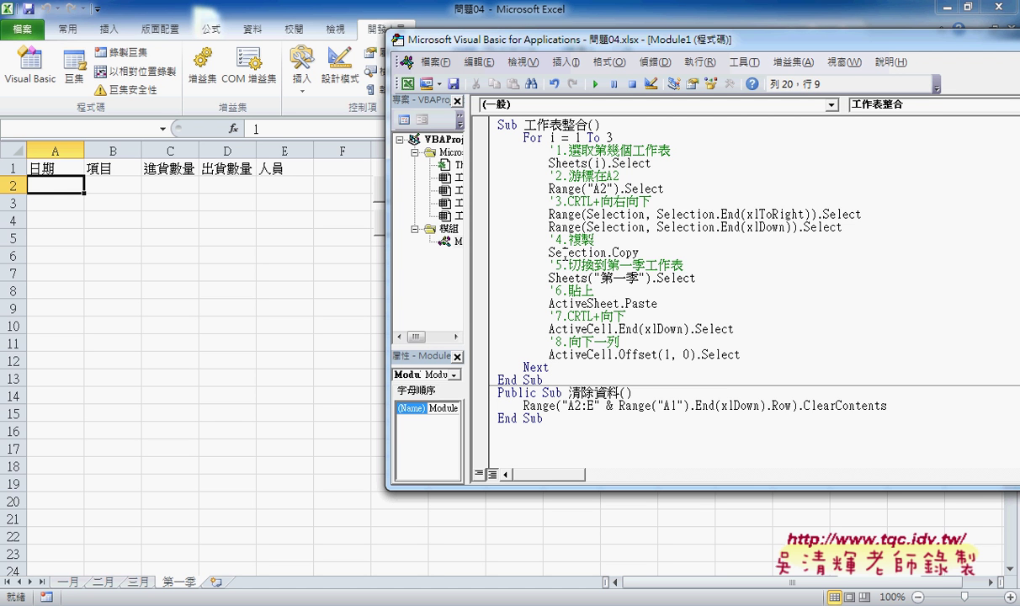
pyautogui.click(555, 150)
# - Run 工作表整合, then 清除資料, then 工作表整合 again
pyautogui.click(597, 85)
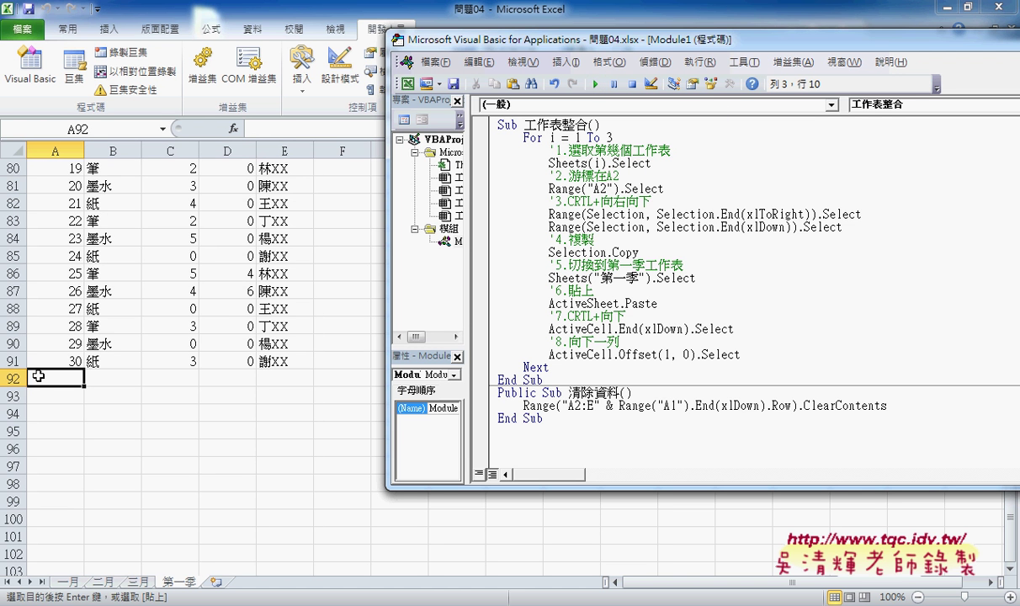
pyautogui.click(607, 406)
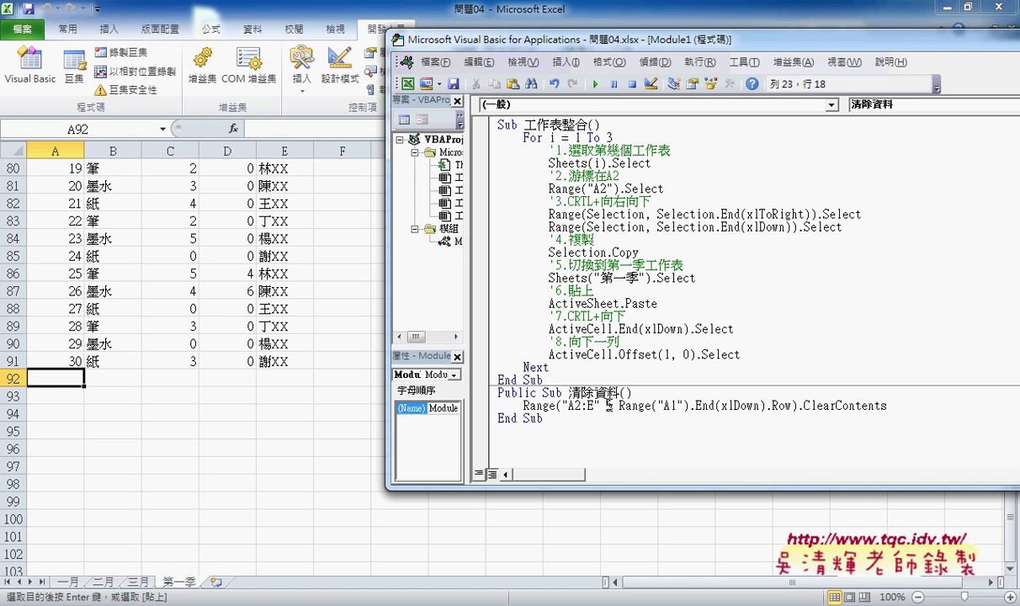
pyautogui.click(597, 84)
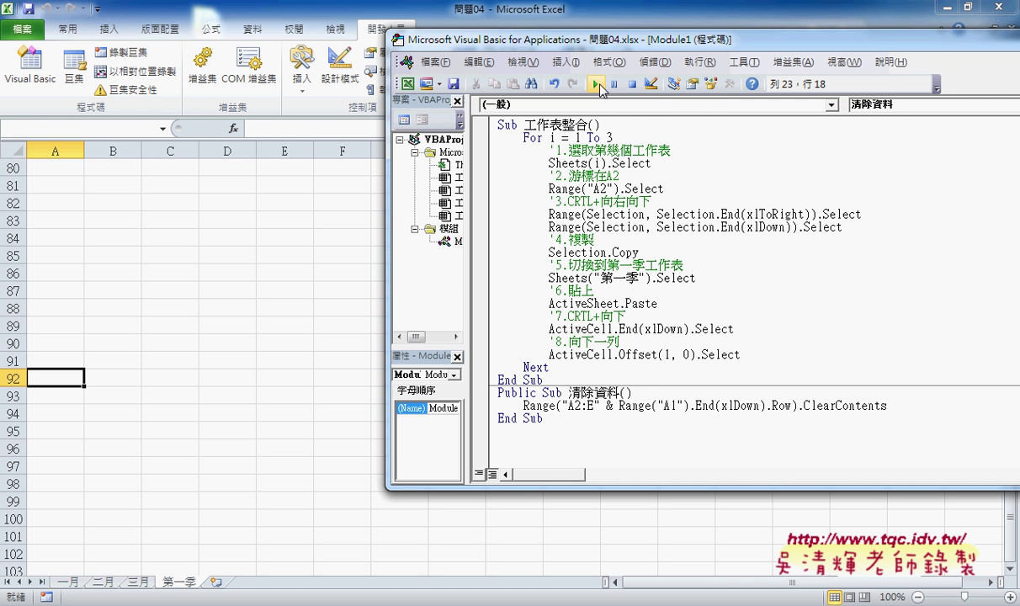
pyautogui.click(574, 187)
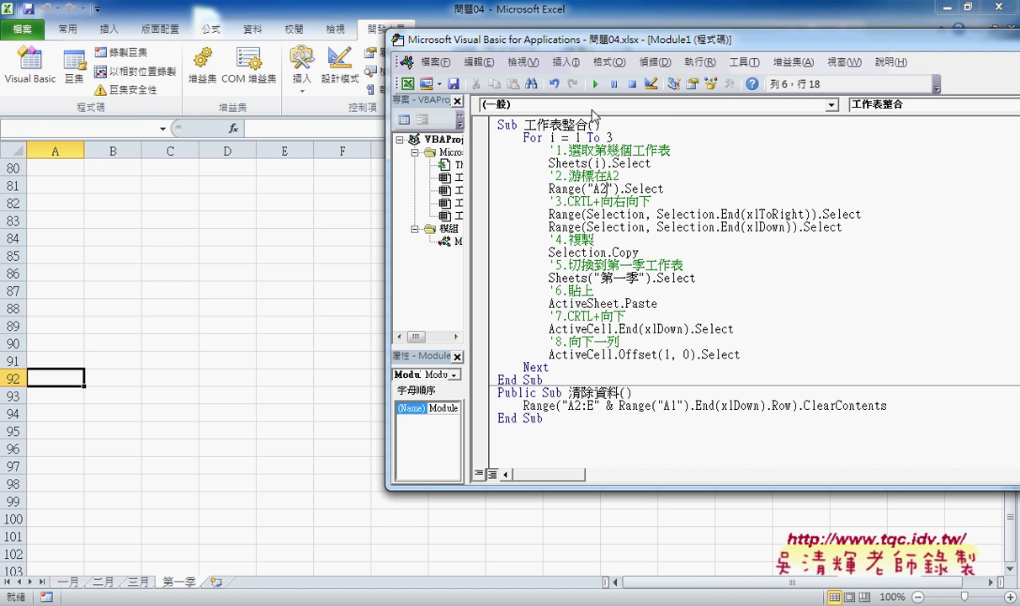
pyautogui.click(594, 85)
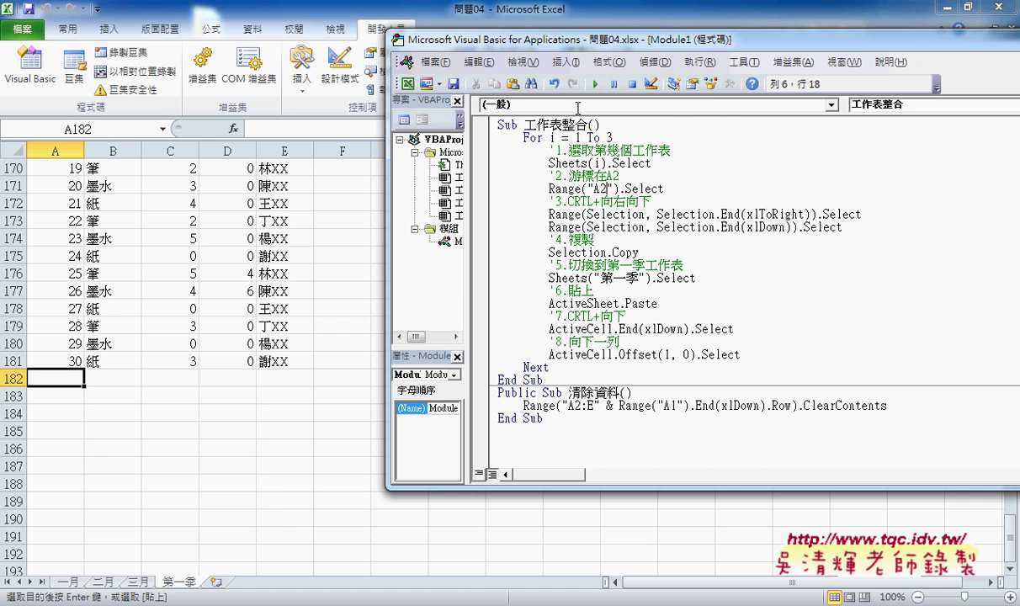
# - Check the 第一季 sheet, where the new data block starts at cell A92
pyautogui.click(59, 361)
pyautogui.scroll(8, 59, 362)
pyautogui.scroll(4, 59, 361)
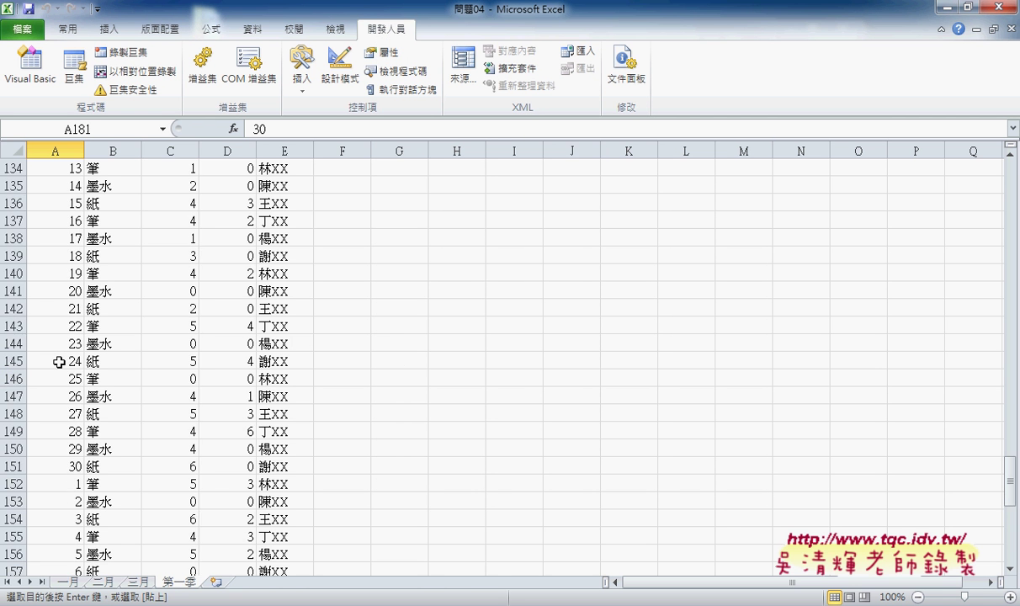
pyautogui.scroll(11, 59, 361)
pyautogui.scroll(5, 59, 361)
pyautogui.scroll(2, 59, 361)
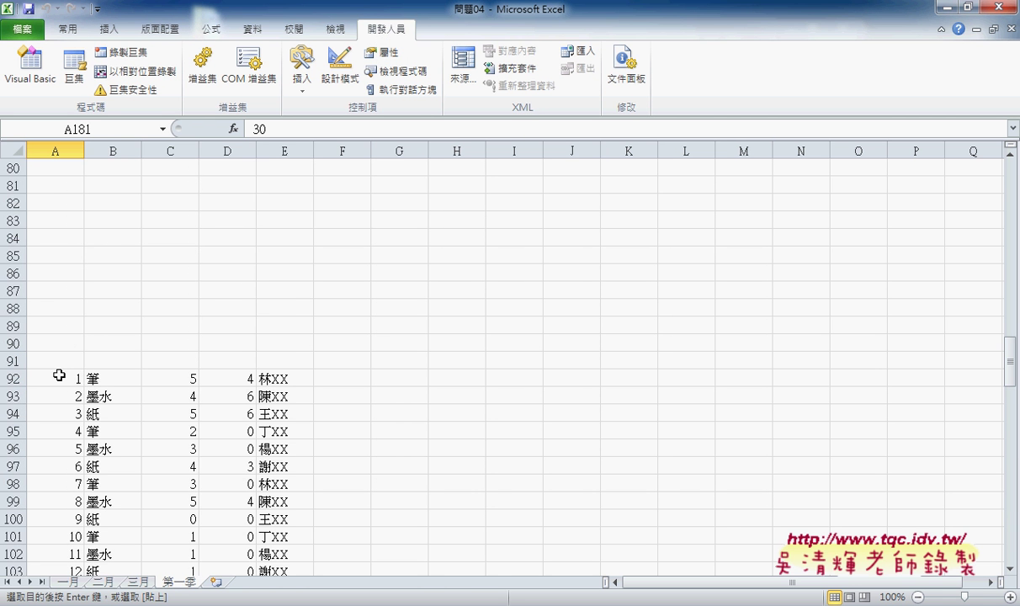
pyautogui.click(58, 378)
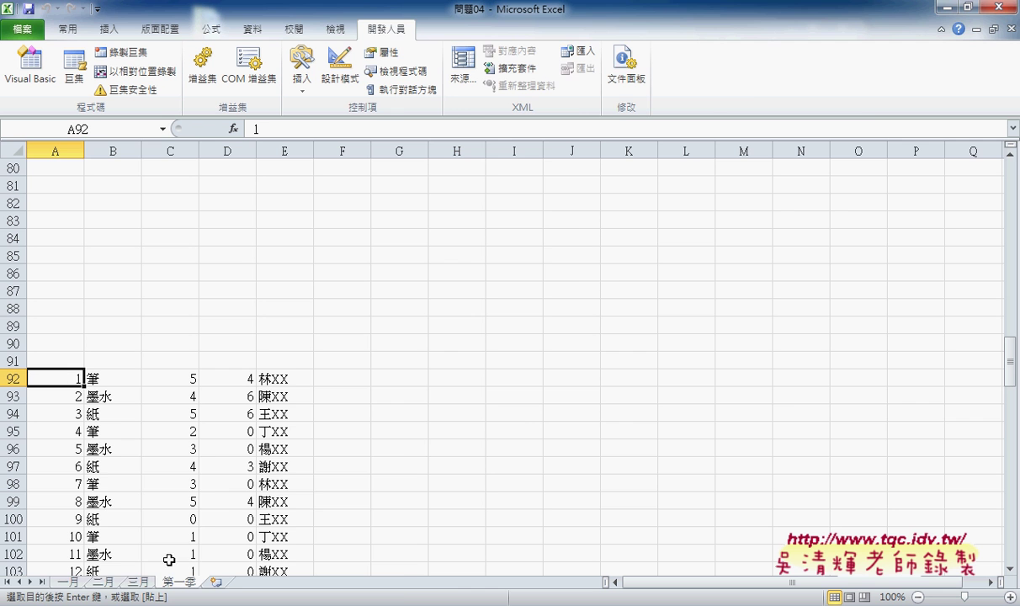
pyautogui.click(338, 536)
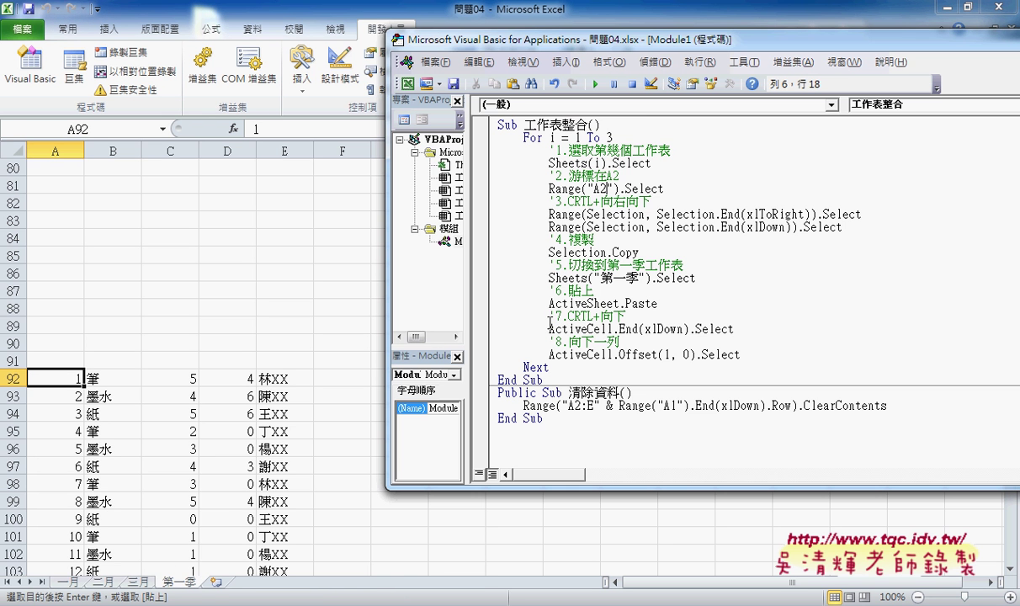
# - Insert blank lines under Sub 工作表整合() and add a '初始位置 comment
pyautogui.click(627, 123)
pyautogui.moveTo(613, 138); pyautogui.dragTo(518, 138)
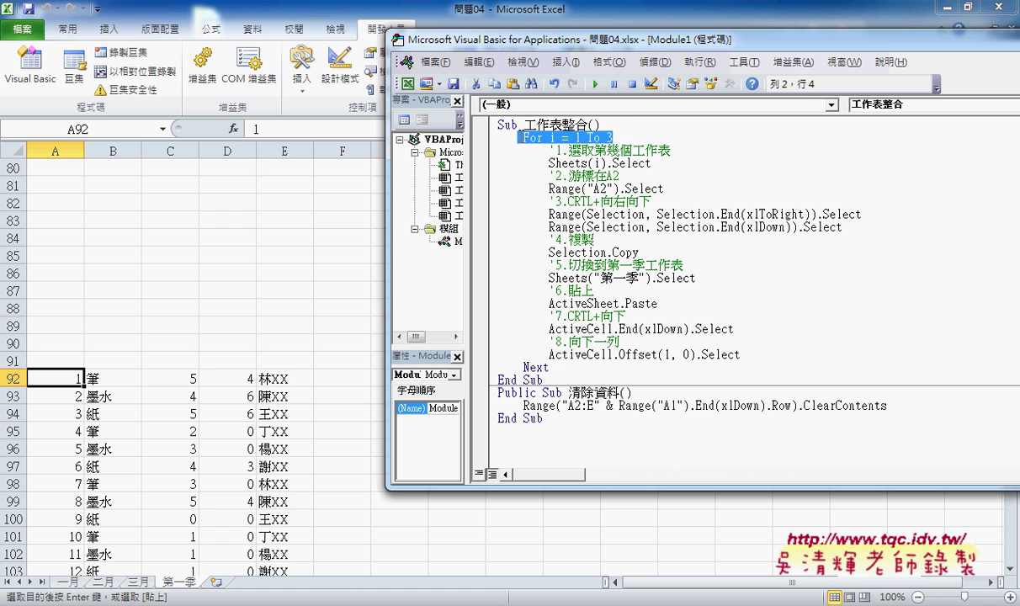
pyautogui.moveTo(739, 354); pyautogui.dragTo(479, 156)
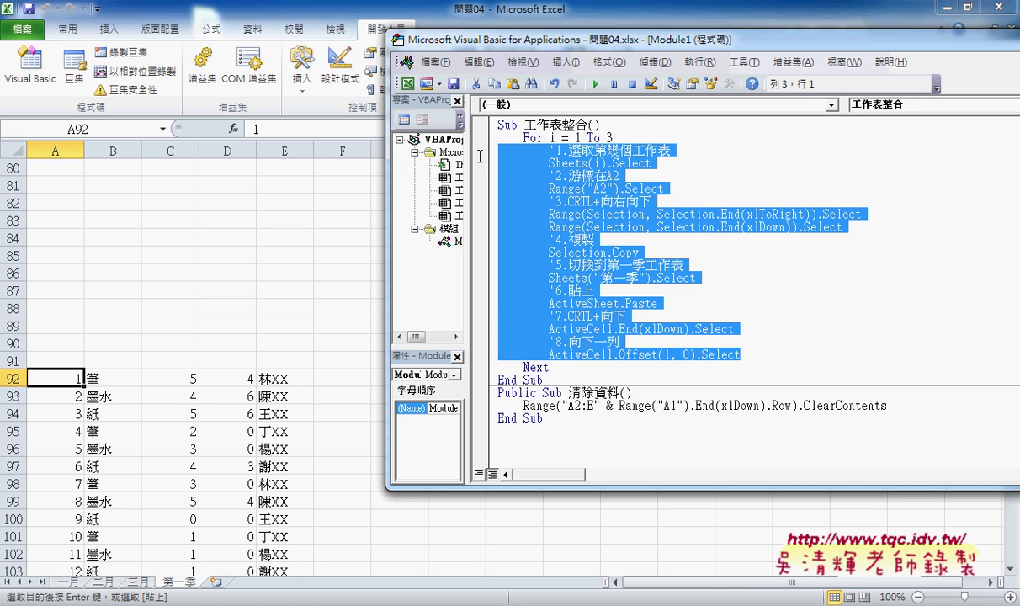
pyautogui.click(604, 124)
pyautogui.press('Return')
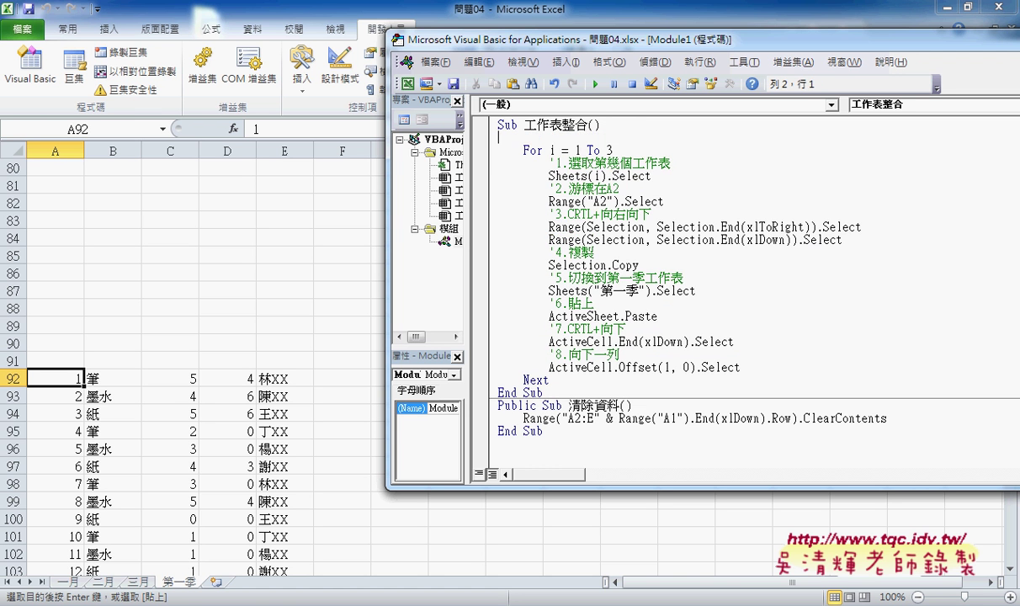
pyautogui.press('Tab')
pyautogui.press('Return')
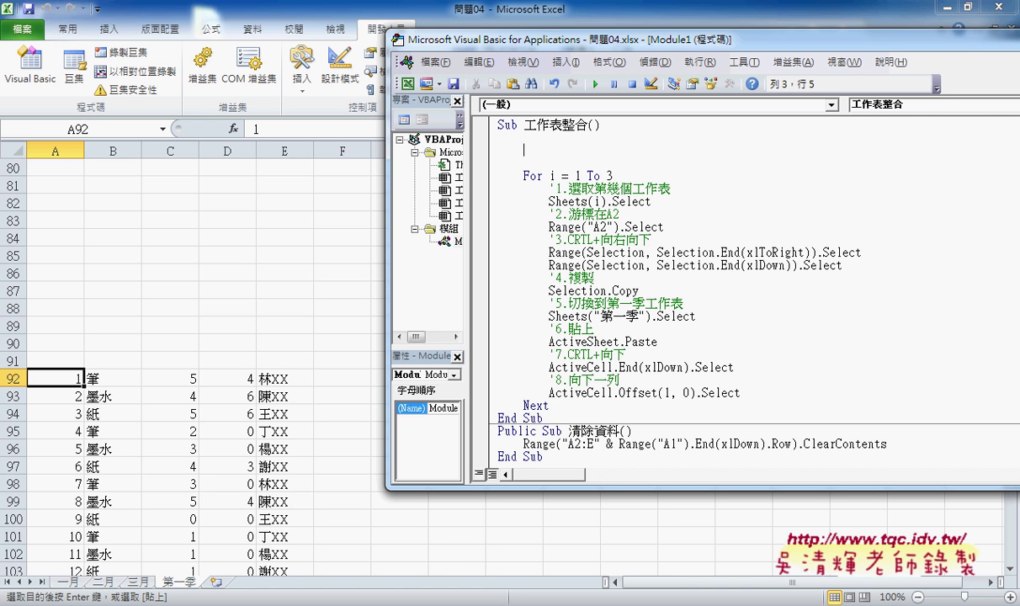
pyautogui.click(523, 137)
pyautogui.write("'")
pyautogui.write('出')
pyautogui.write('始')
pyautogui.write('ㄨㄟ位置')
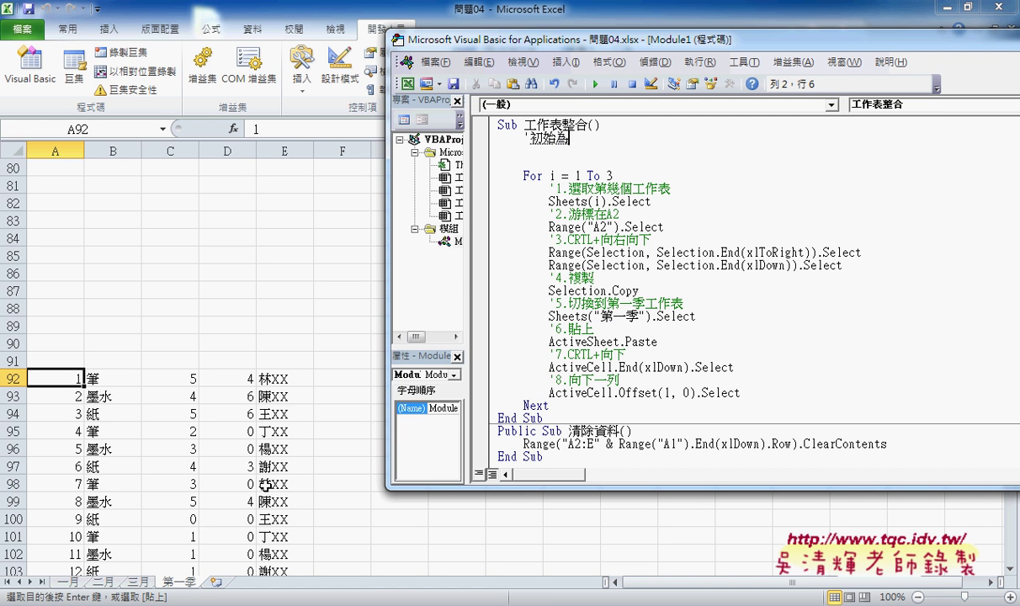
pyautogui.press('Return')
pyautogui.press('Return')
pyautogui.press('Down')
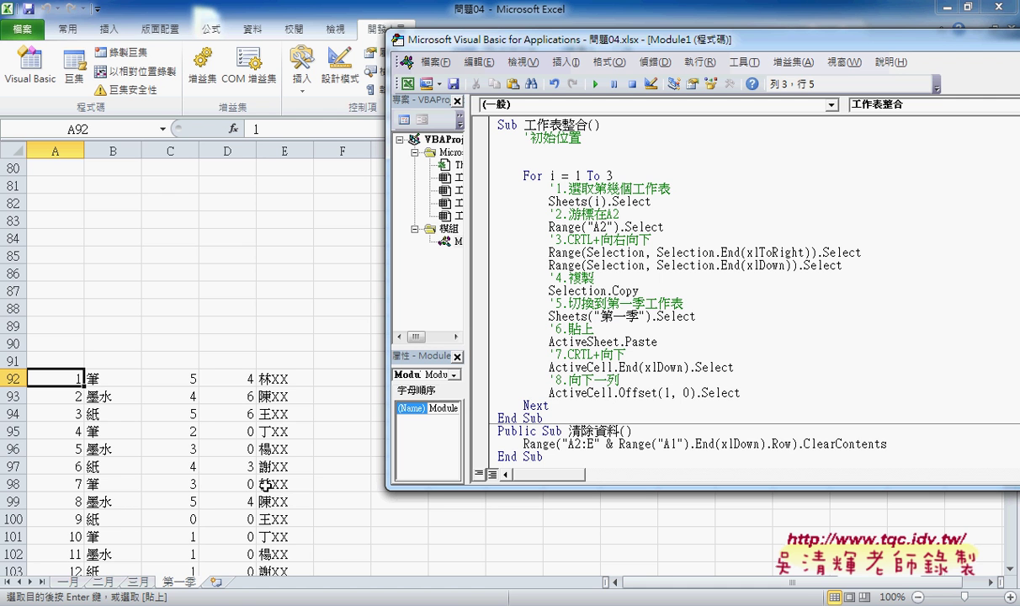
# - Add Sheets("第一季").Select and Range("A2").Select below the 初始位置 comment
pyautogui.write('she')
pyautogui.write('ets(')
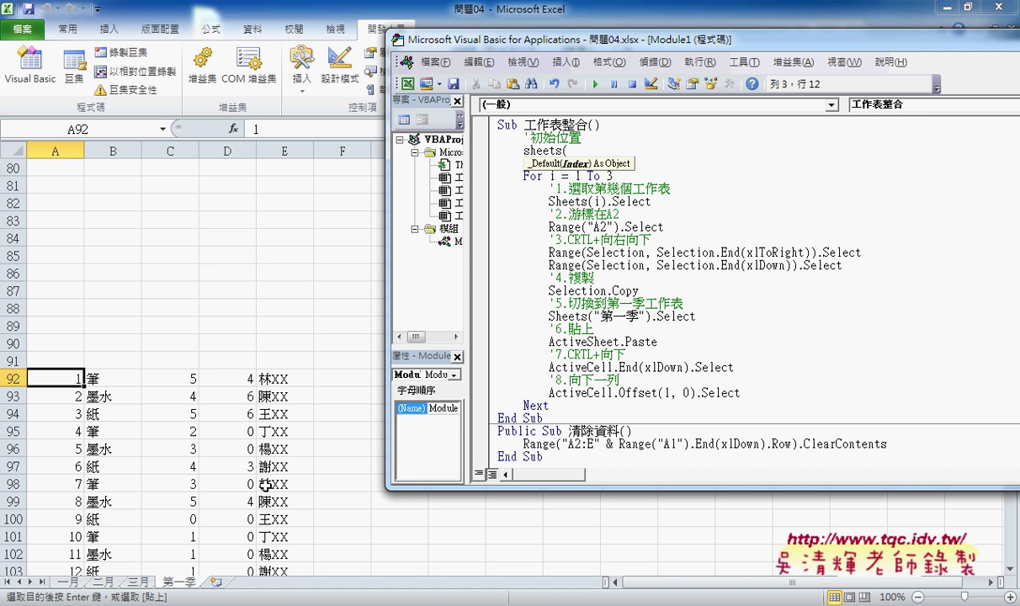
pyautogui.write('"')
pyautogui.write('ㄉ')
pyautogui.write('第一季')
pyautogui.write(')')
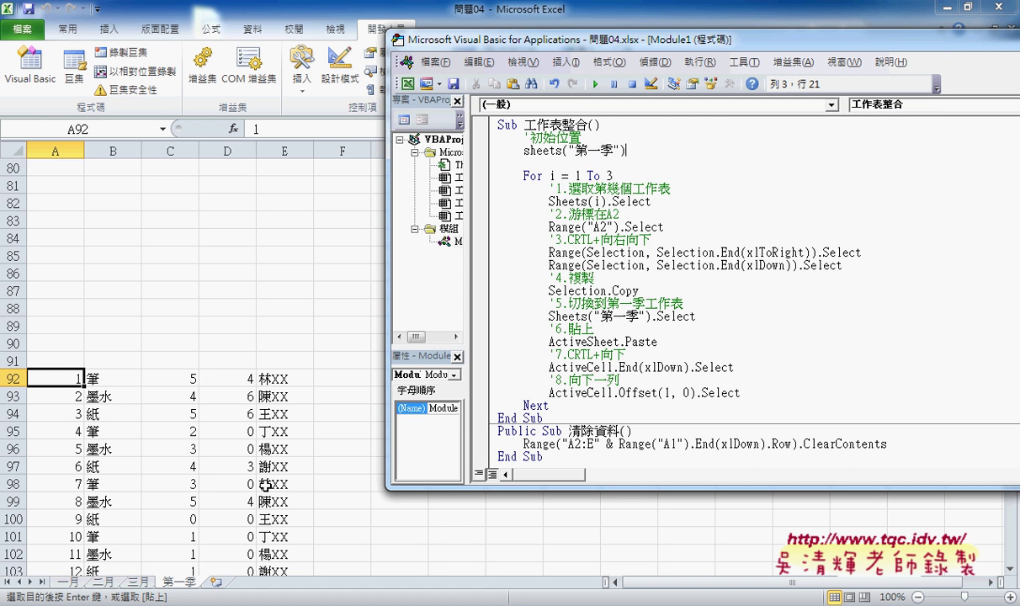
pyautogui.write('.ㄒㄧ')
pyautogui.press('Escape')
pyautogui.write('lect')
pyautogui.press('Return')
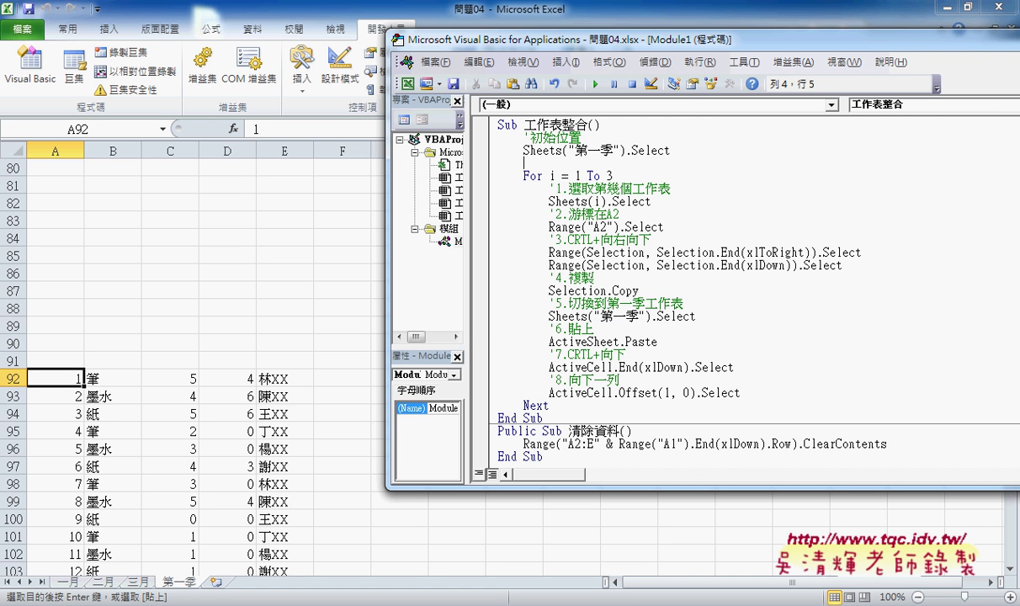
pyautogui.click(671, 150)
pyautogui.press('Return')
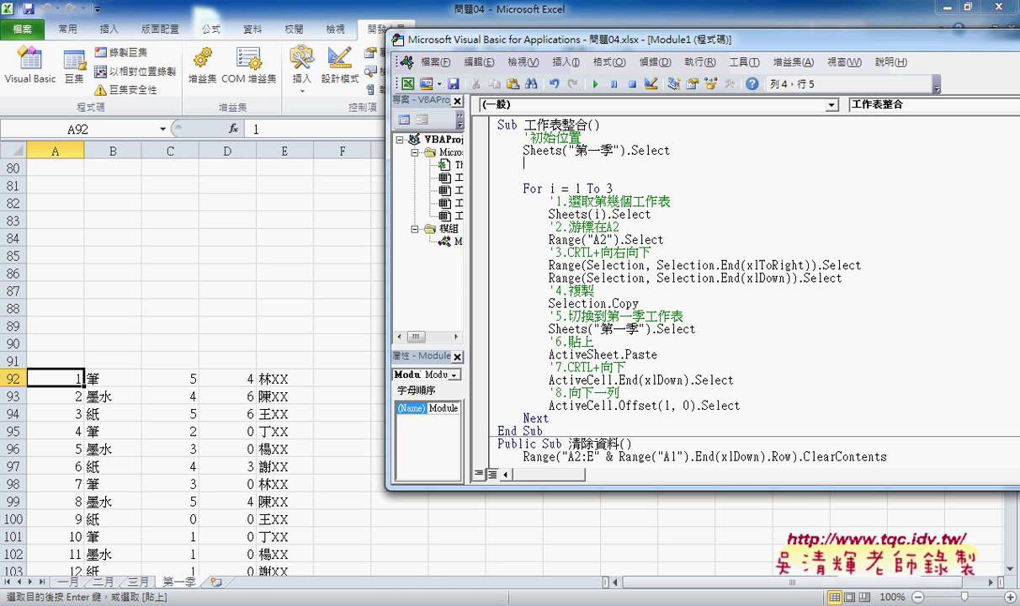
pyautogui.write('range')
pyautogui.write('("A')
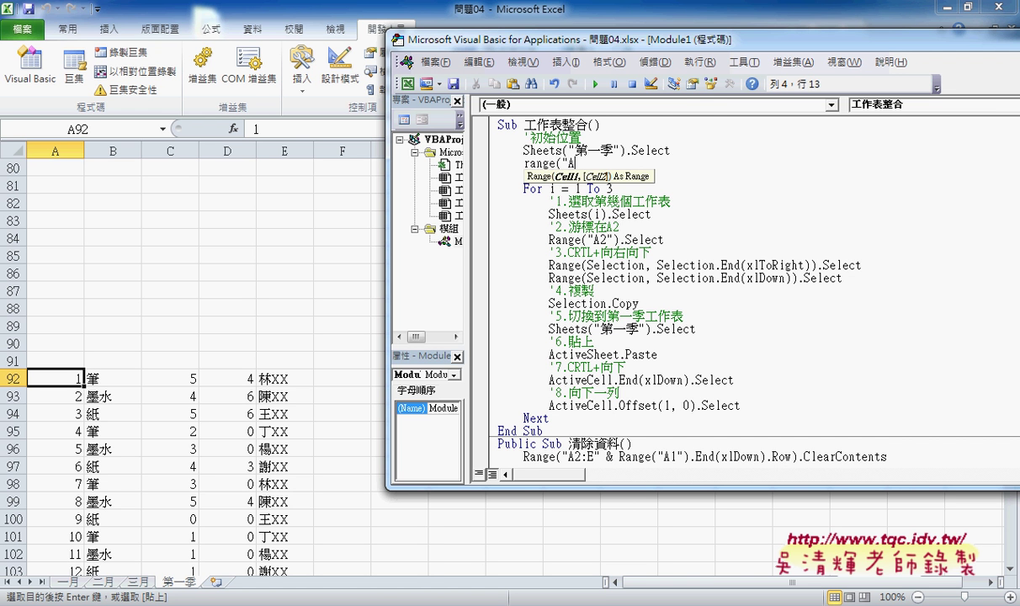
pyautogui.write('2"')
pyautogui.write(').')
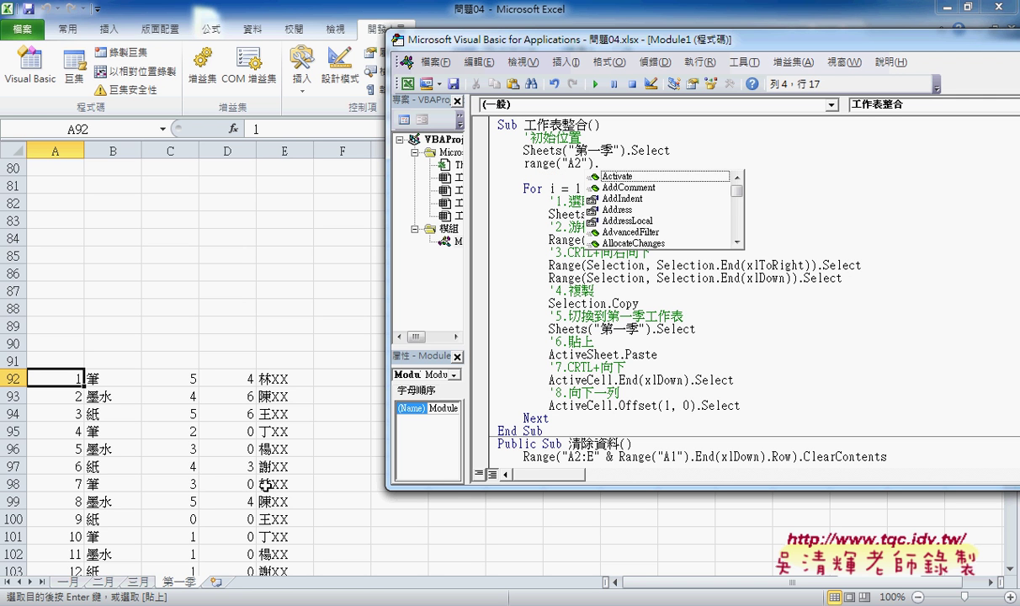
pyautogui.write('se')
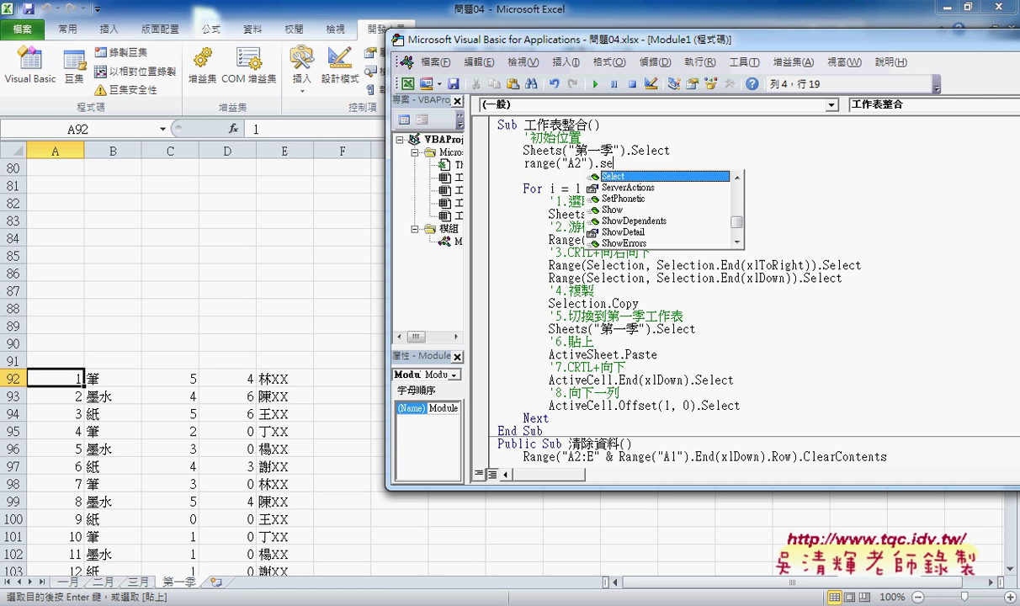
pyautogui.press('Down')
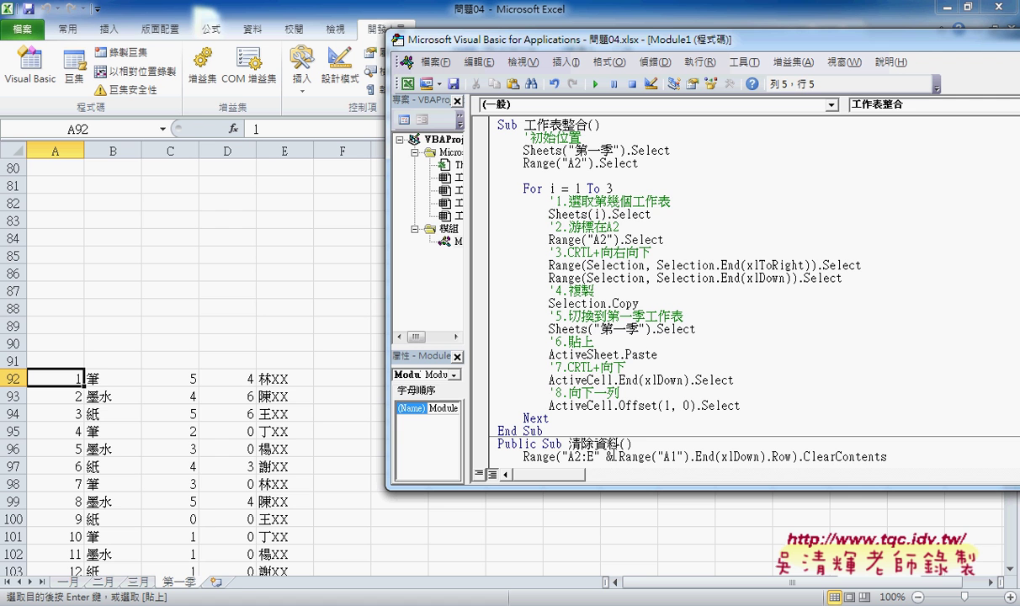
pyautogui.click(612, 455)
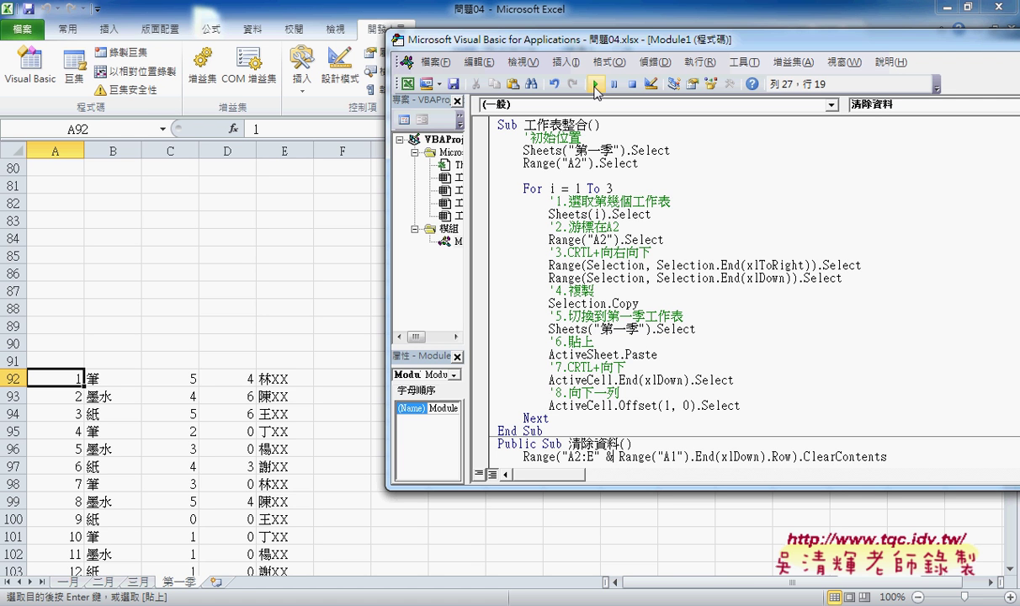
# - Run 清除資料 and confirm the extra block from row 92 down is gone from 第一季
pyautogui.click(595, 85)
pyautogui.click(52, 394)
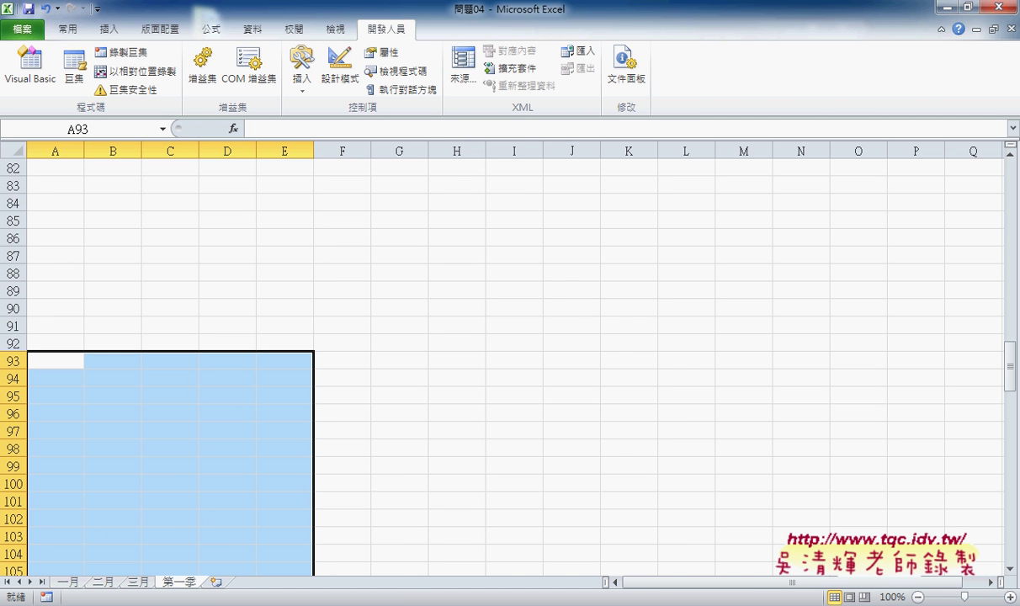
pyautogui.click(290, 500)
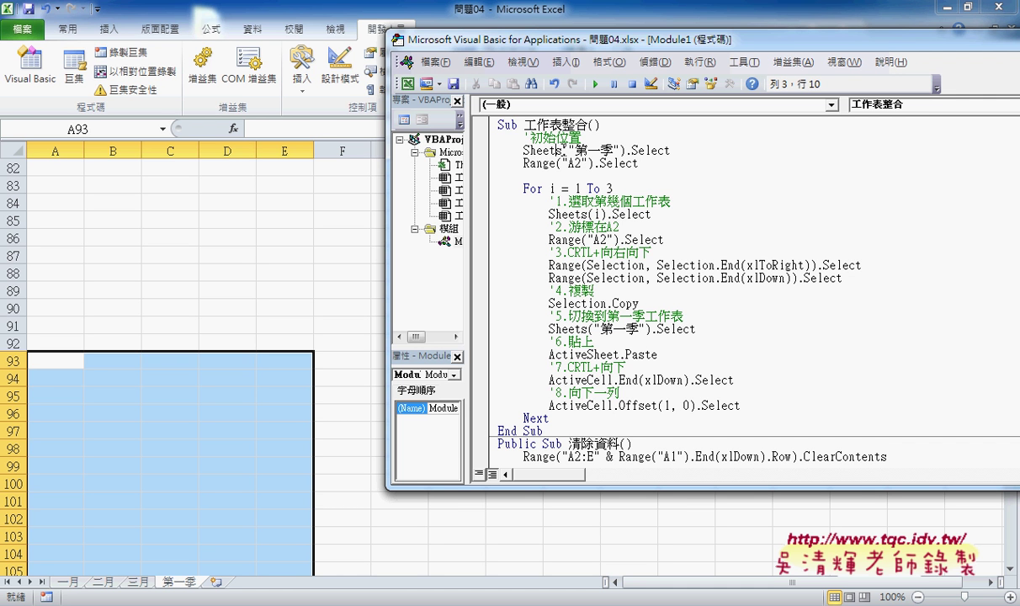
# - Step with F8 through the opening Sheets("第一季") and A2 selection statements
pyautogui.press('F8')
pyautogui.press('F8')
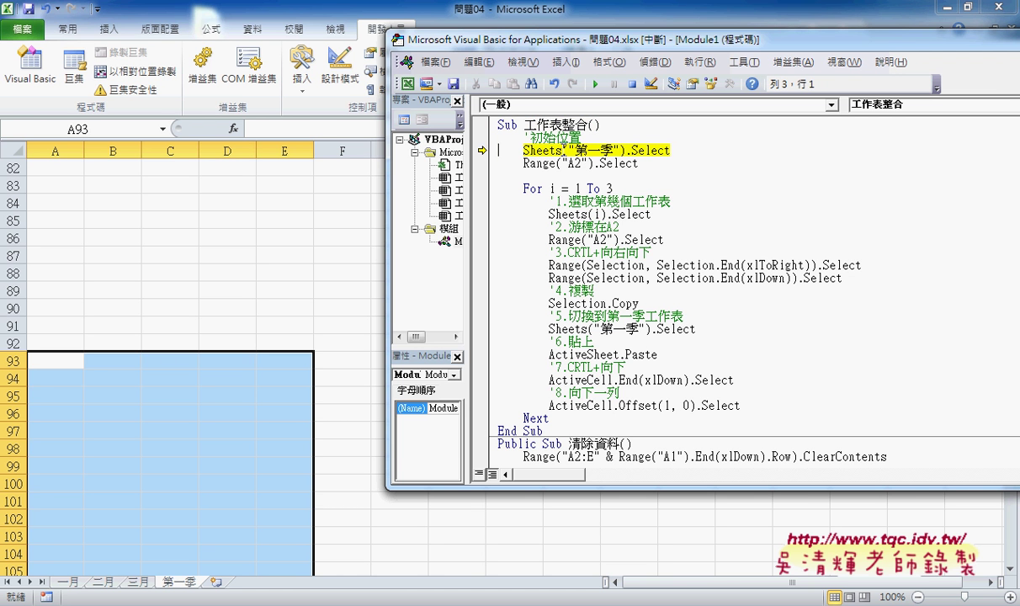
pyautogui.press('F8')
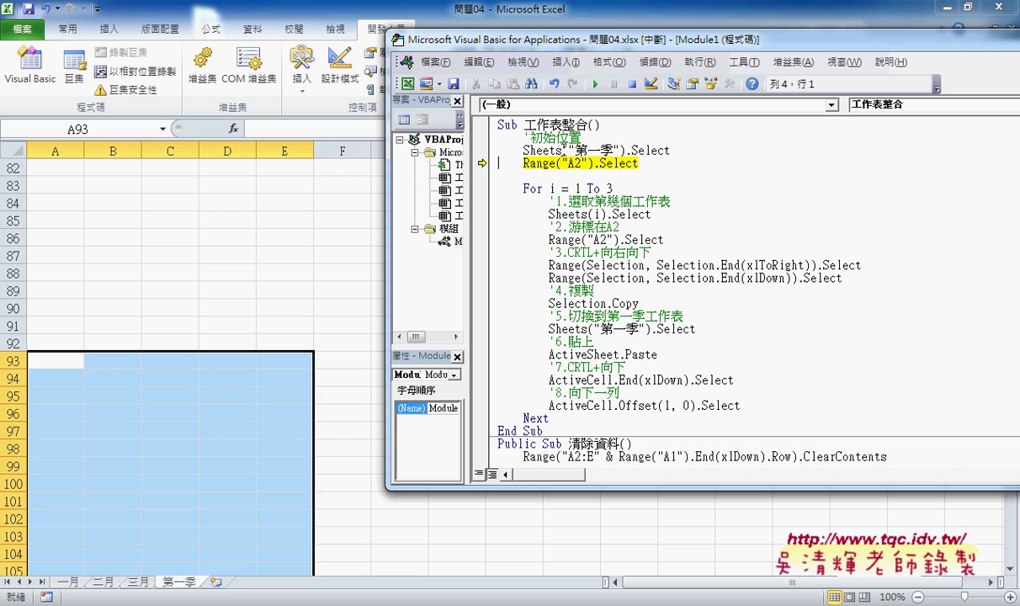
pyautogui.press('F8')
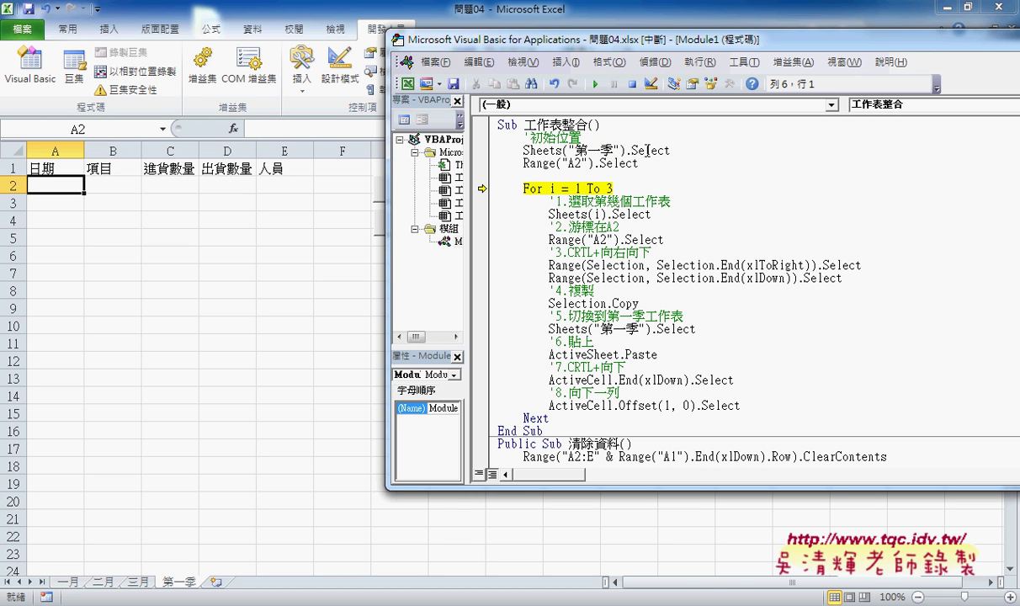
pyautogui.moveTo(670, 150); pyautogui.dragTo(523, 149)
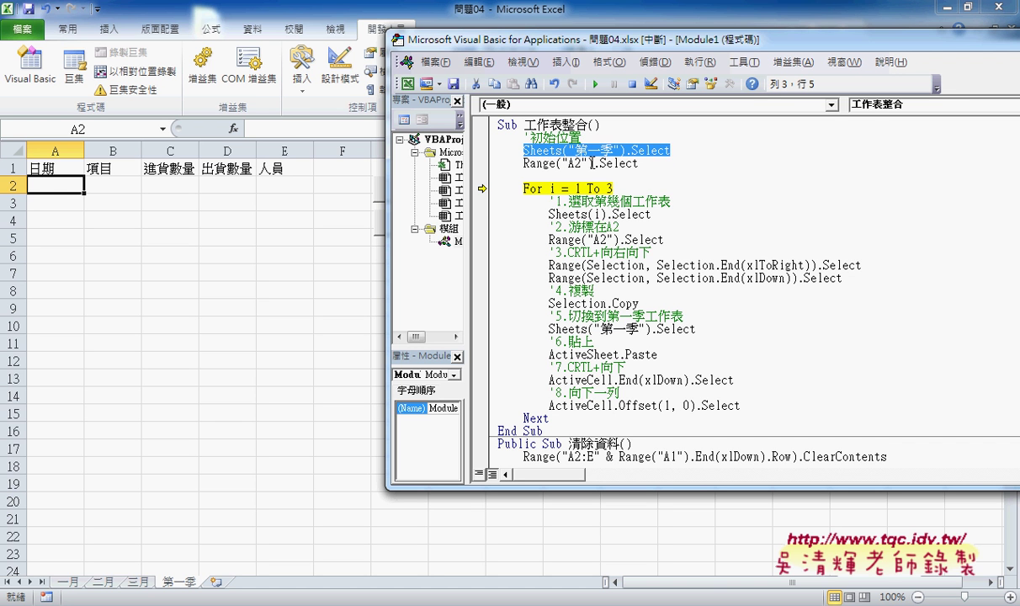
pyautogui.press('F8')
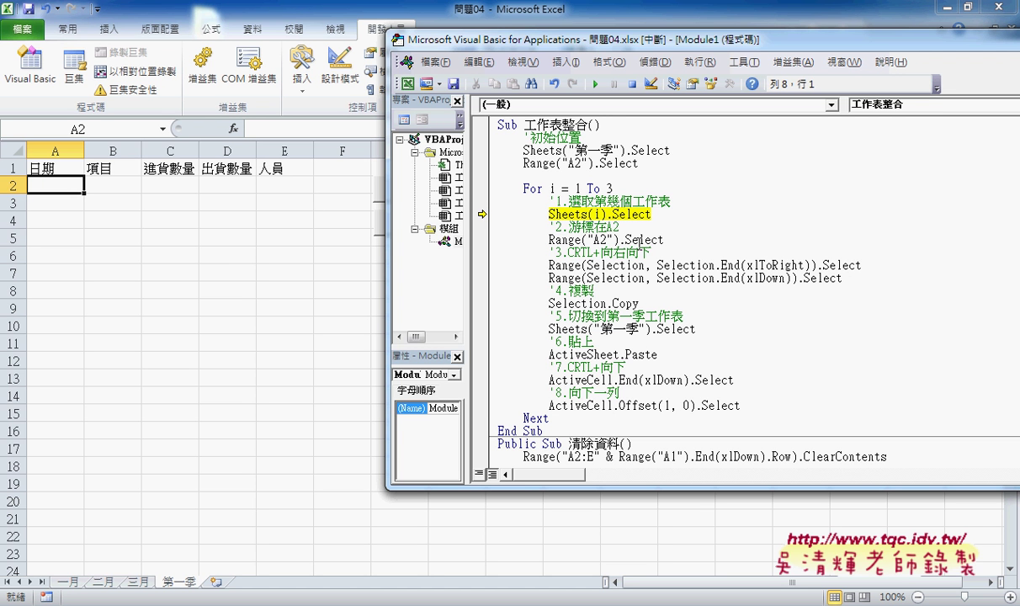
# - Step through copying 一月's A2:E24 onto 第一季, then run the rest to completion
pyautogui.moveTo(596, 215)
pyautogui.press('F8')
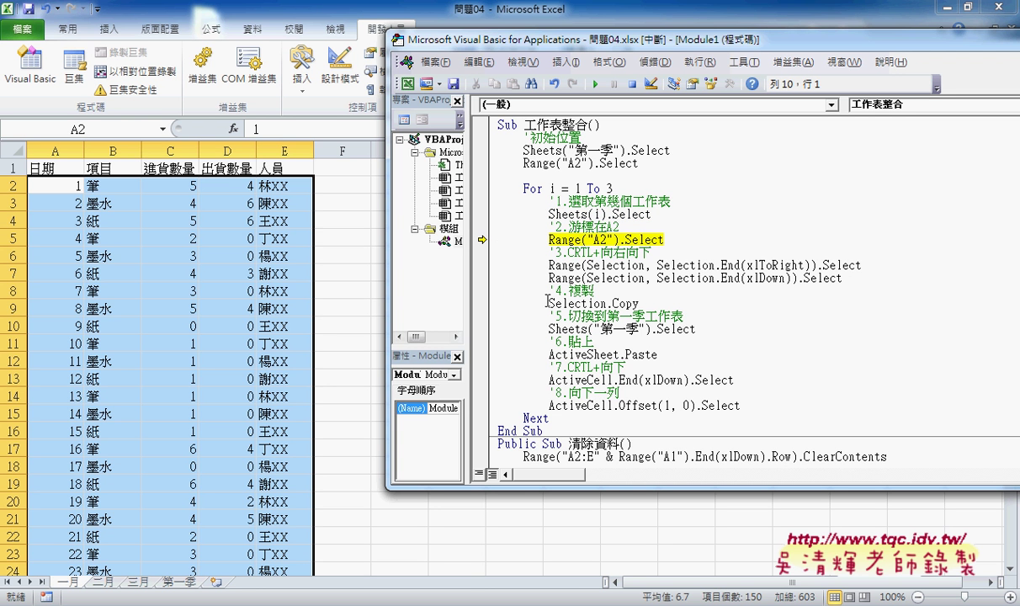
pyautogui.press('F8')
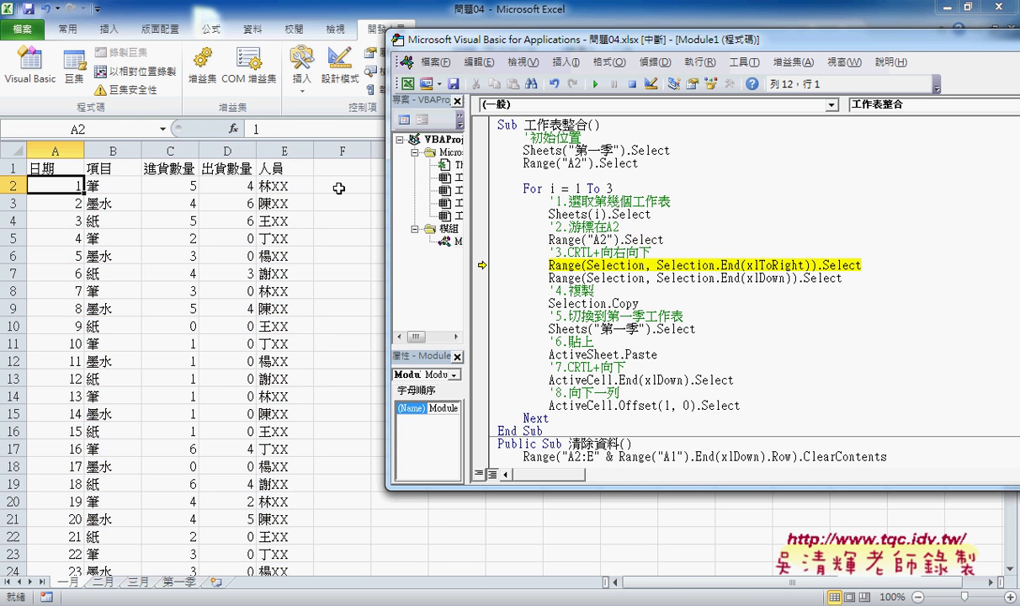
pyautogui.press('F8')
pyautogui.press('F8')
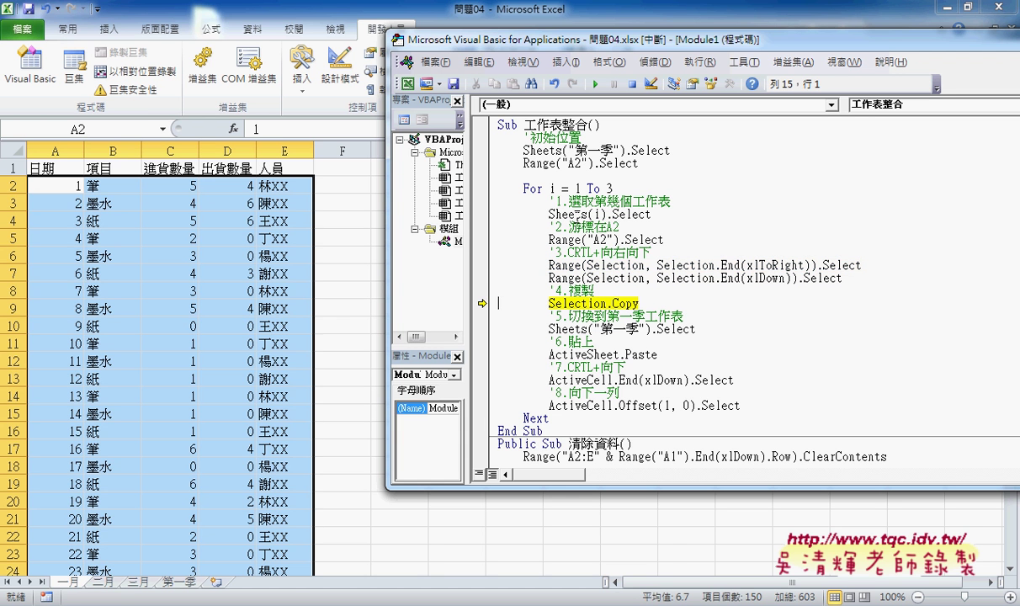
pyautogui.press('F8')
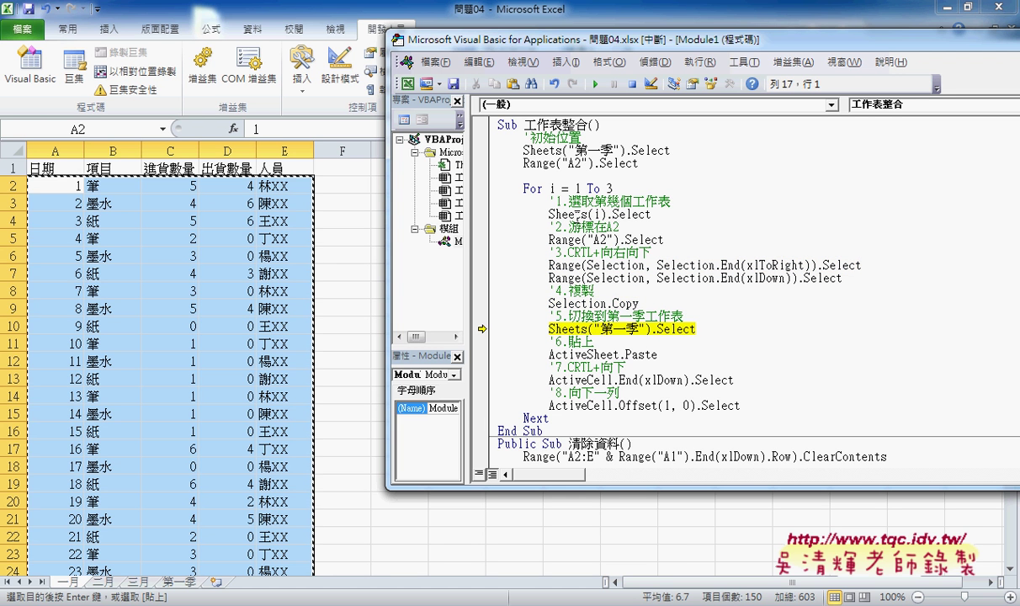
pyautogui.press('F8')
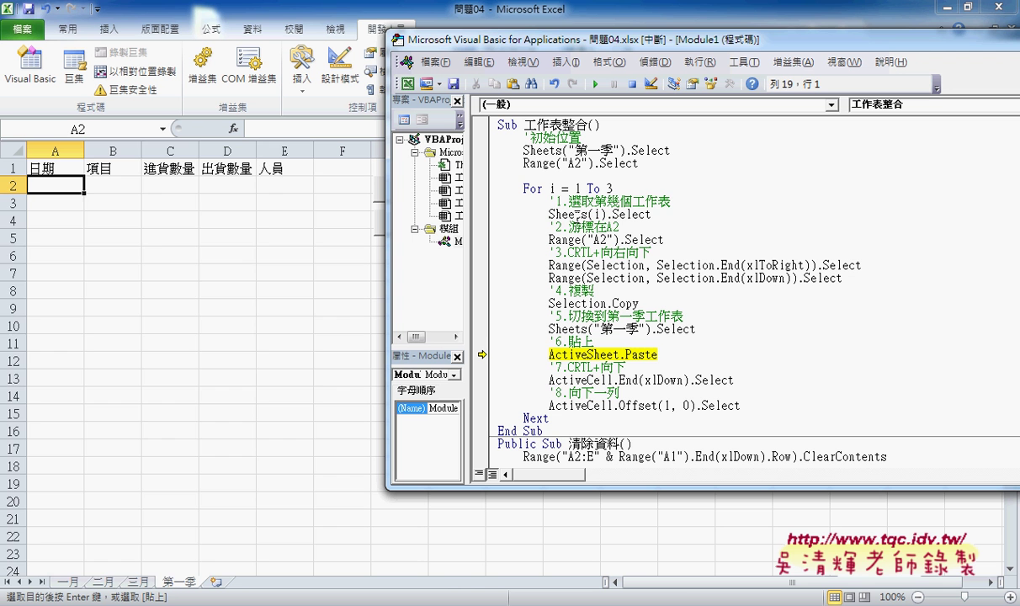
pyautogui.press('F8')
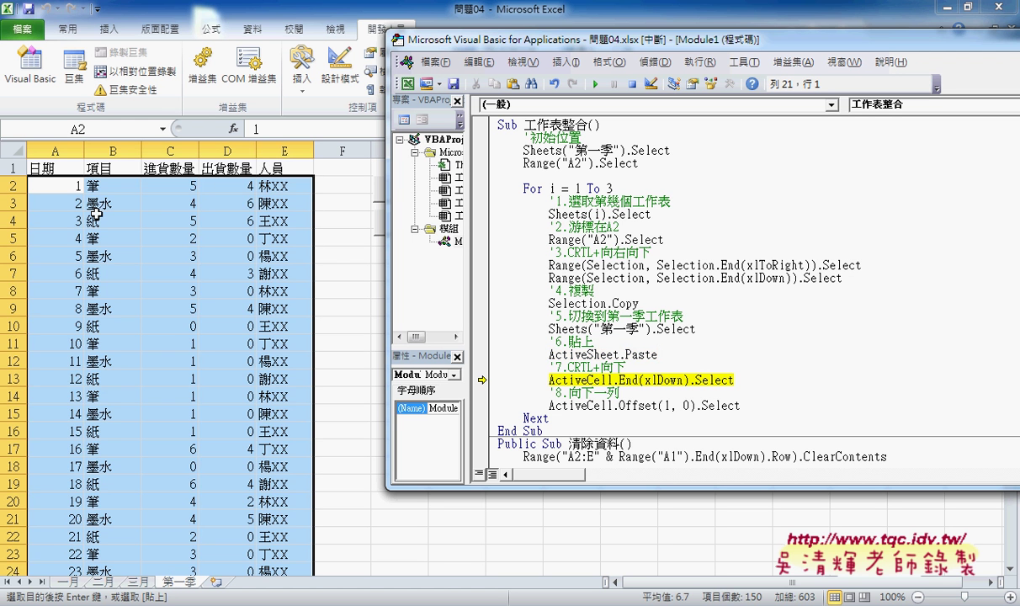
pyautogui.press('F8')
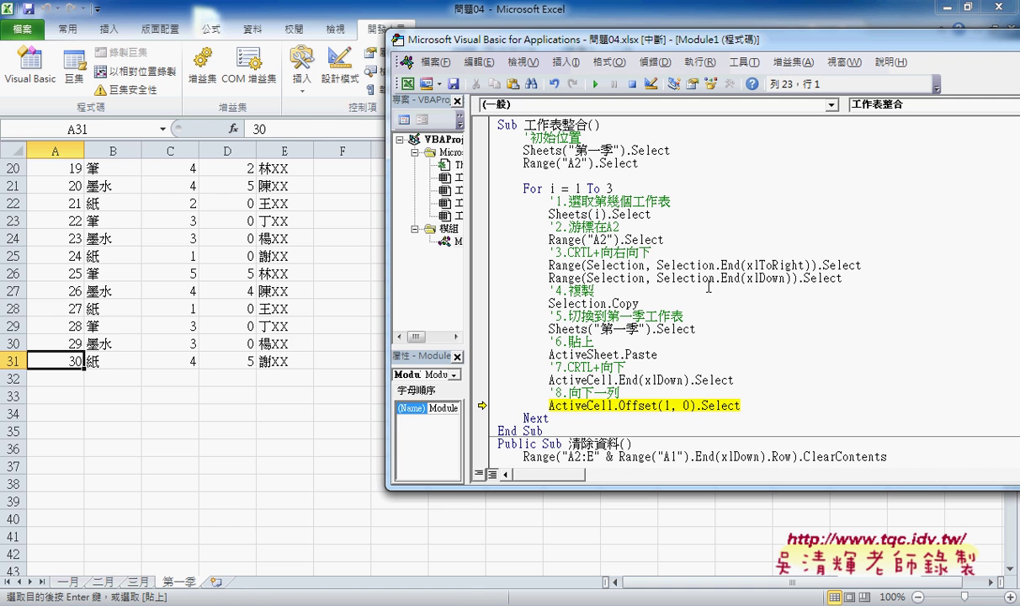
pyautogui.press('F8')
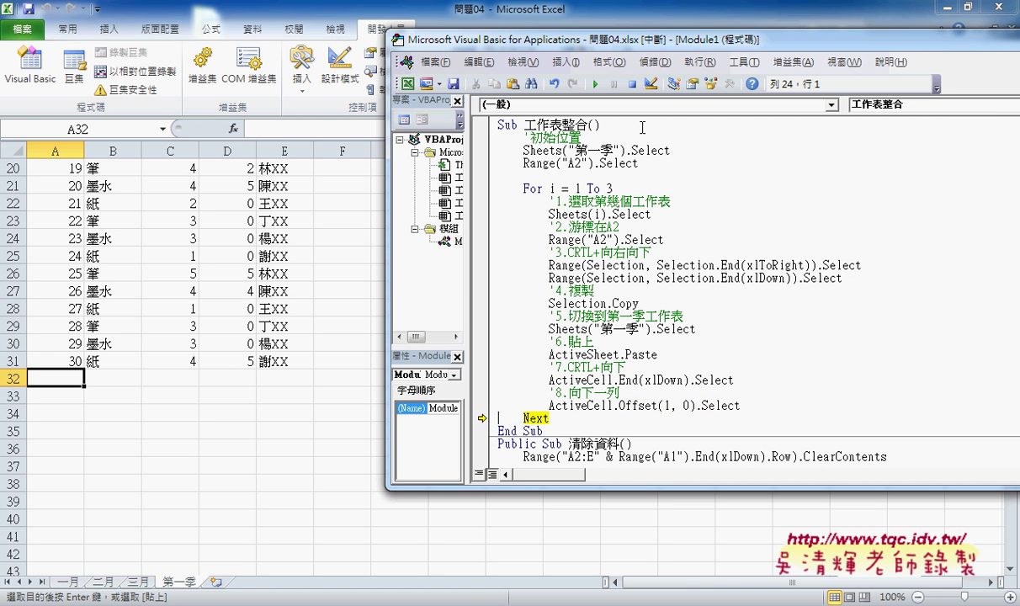
pyautogui.click(595, 84)
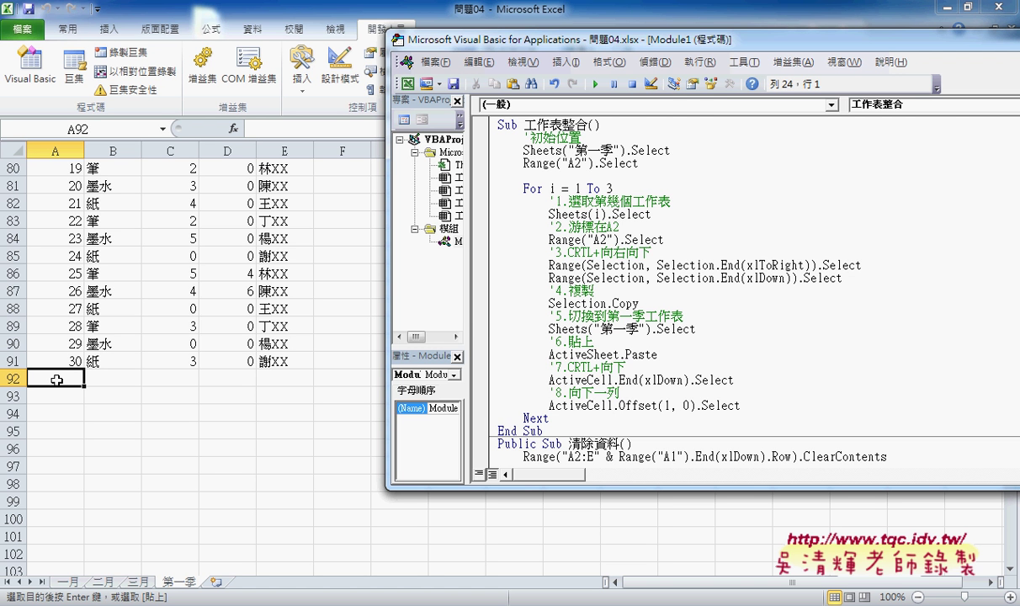
# - Add a Range("A2").Select line after Next, just before End Sub
pyautogui.click(551, 419)
pyautogui.press('Return')
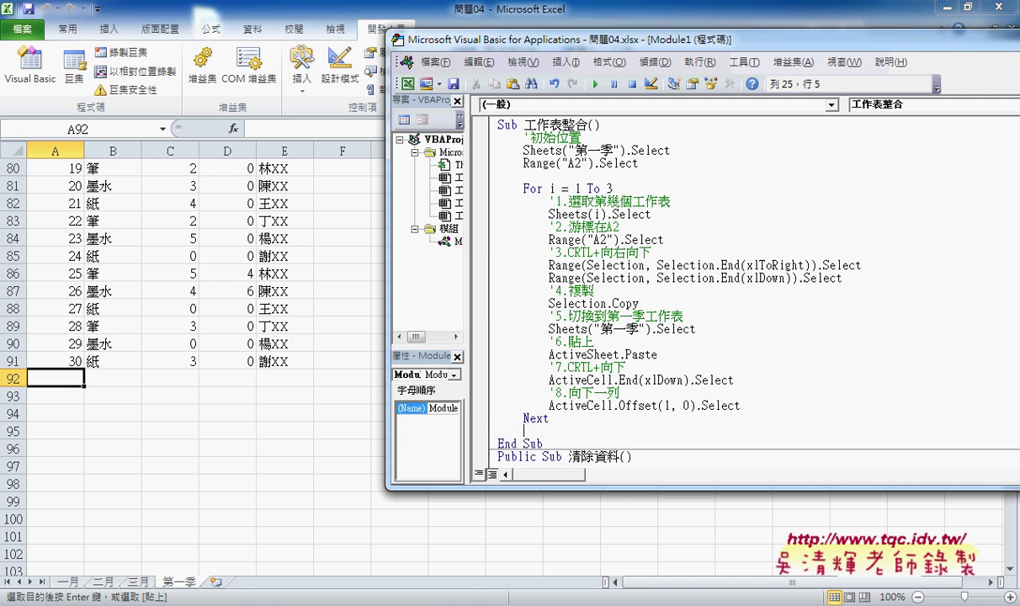
pyautogui.moveTo(646, 163)
pyautogui.mouseDown()
pyautogui.moveTo(523, 162)
pyautogui.moveTo(537, 445)
pyautogui.mouseUp()
pyautogui.write('Range("A2").Select')
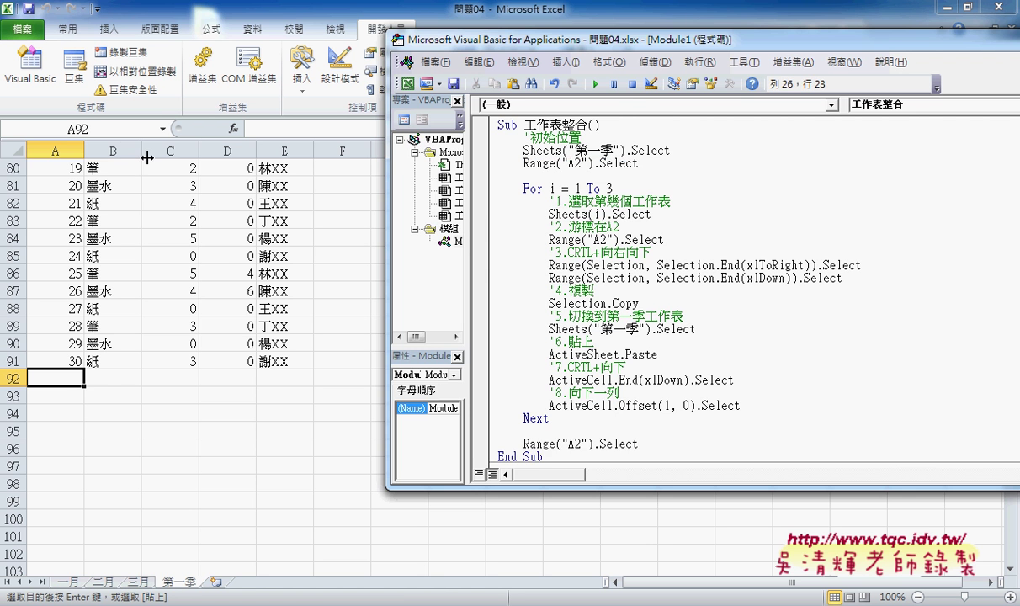
pyautogui.click(124, 134)
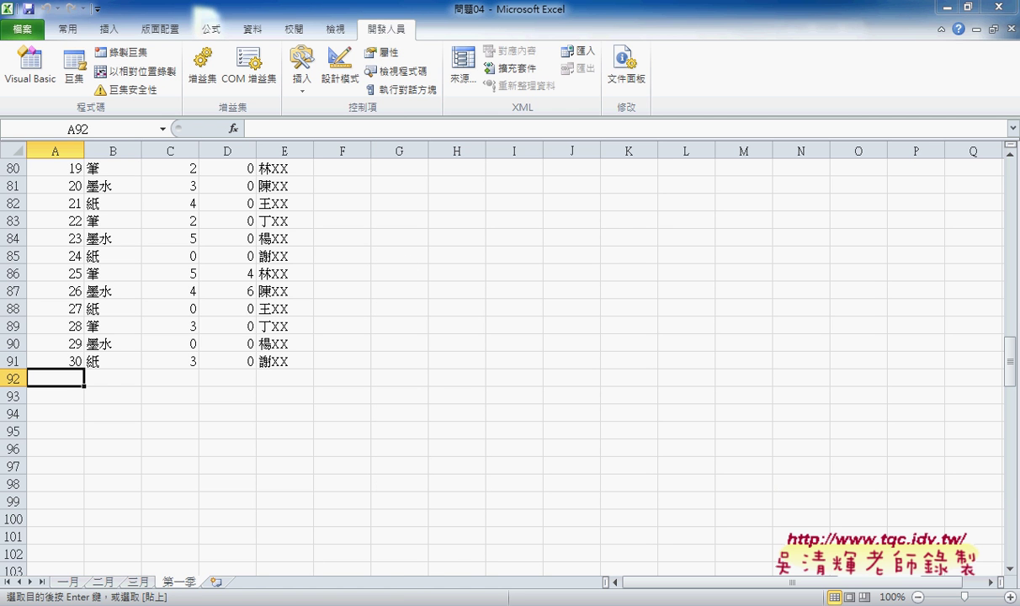
pyautogui.moveTo(276, 583)
pyautogui.click(280, 526)
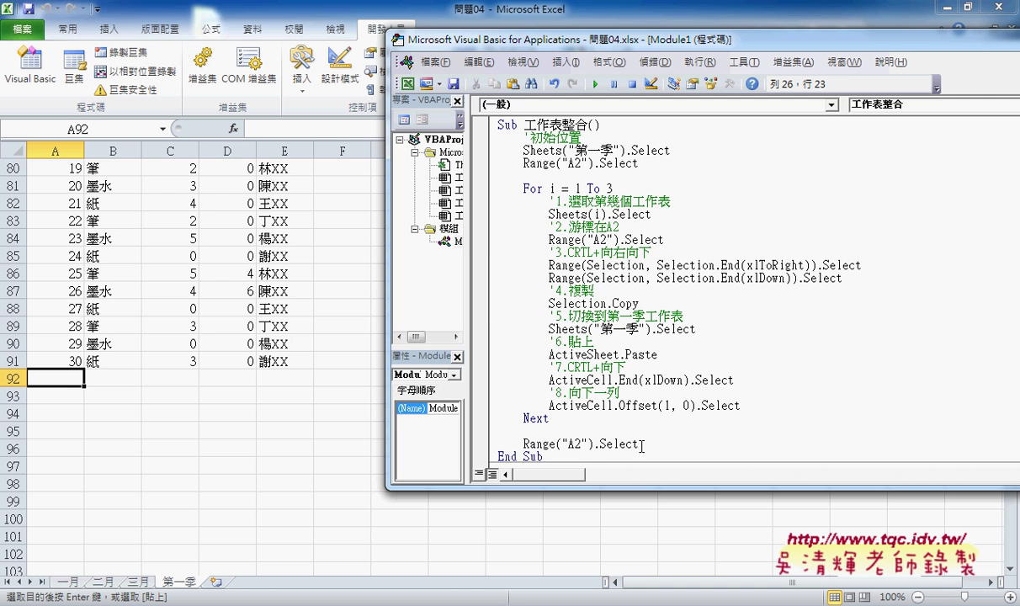
pyautogui.moveTo(638, 443); pyautogui.dragTo(528, 444)
pyautogui.click(523, 431)
# - Run 清除資料, then 工作表整合, and highlight the For i = 1 To 3 loop and its statements
pyautogui.scroll(-2, 582, 405)
pyautogui.click(581, 418)
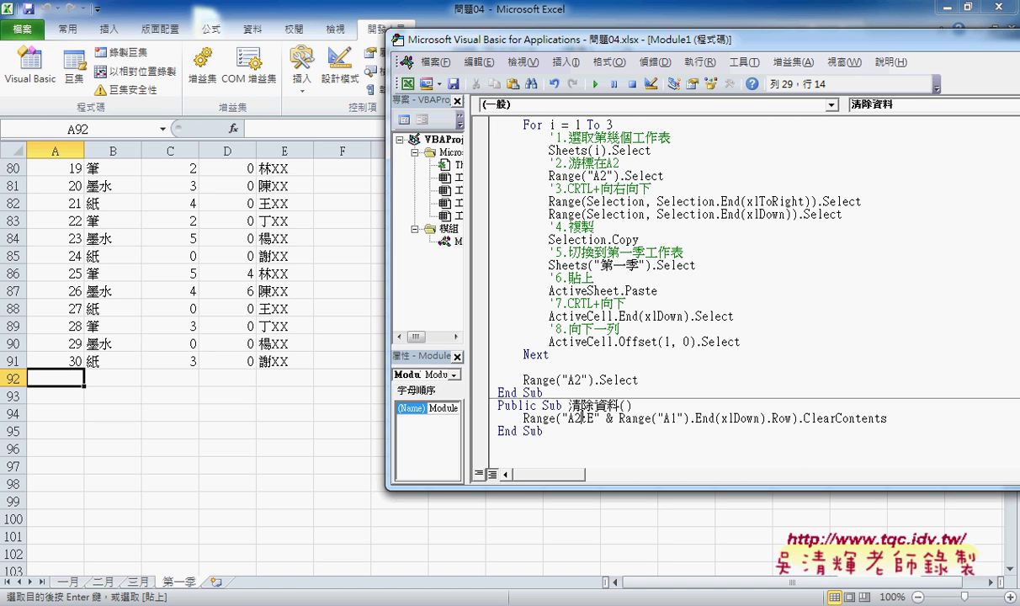
pyautogui.press('F5')
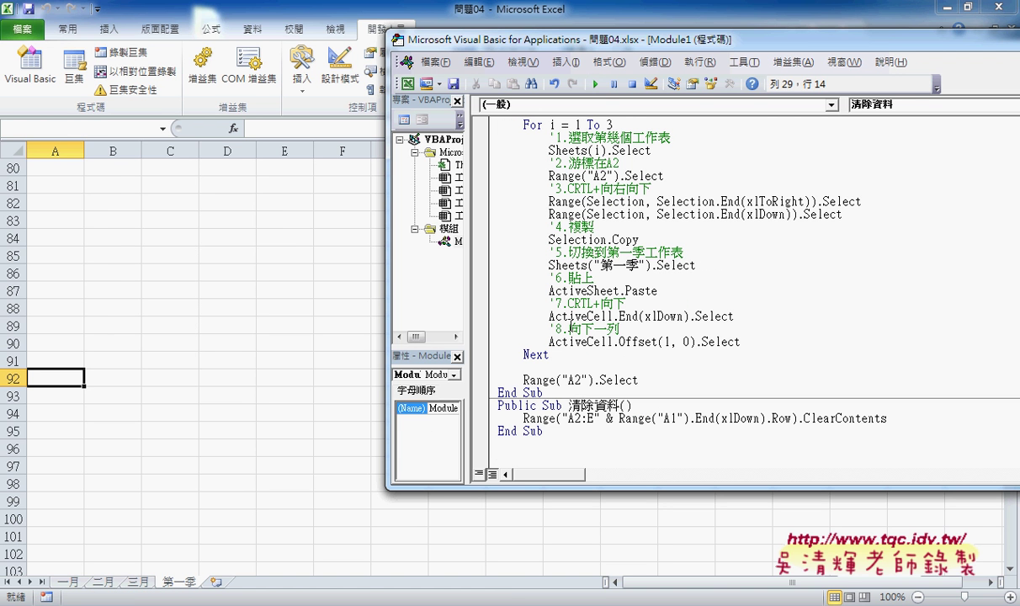
pyautogui.click(569, 329)
pyautogui.click(597, 85)
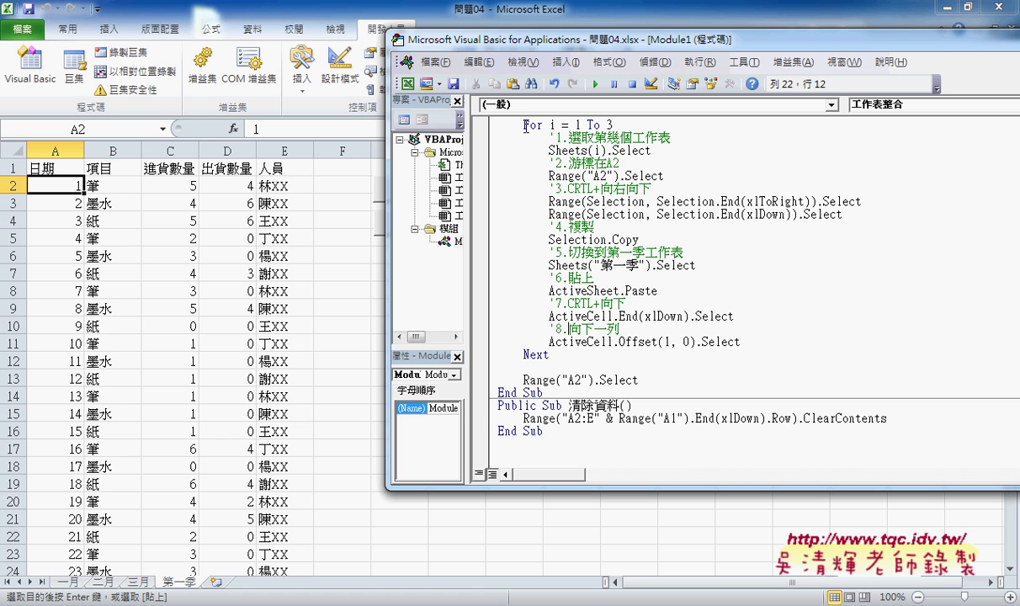
pyautogui.moveTo(523, 125); pyautogui.dragTo(614, 125)
pyautogui.moveTo(725, 340); pyautogui.dragTo(483, 141)
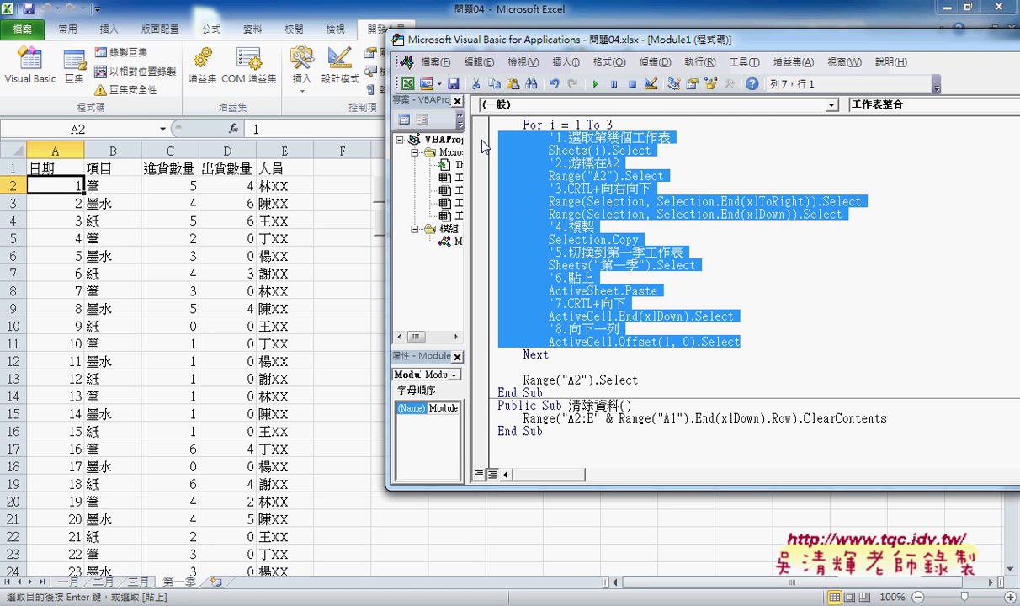
pyautogui.scroll(2, 493, 191)
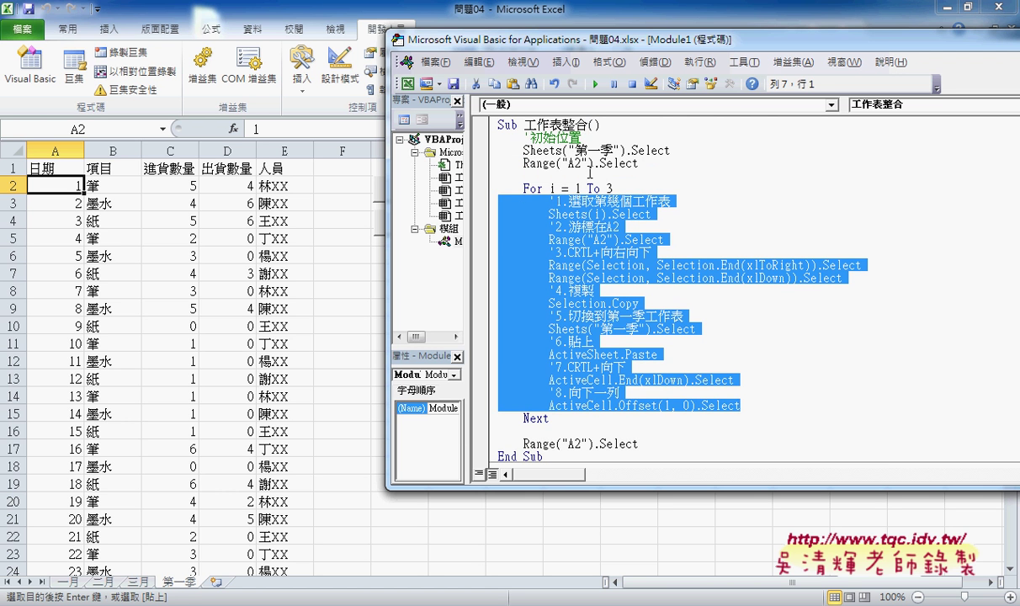
pyautogui.click(645, 164)
pyautogui.moveTo(645, 164); pyautogui.dragTo(522, 164)
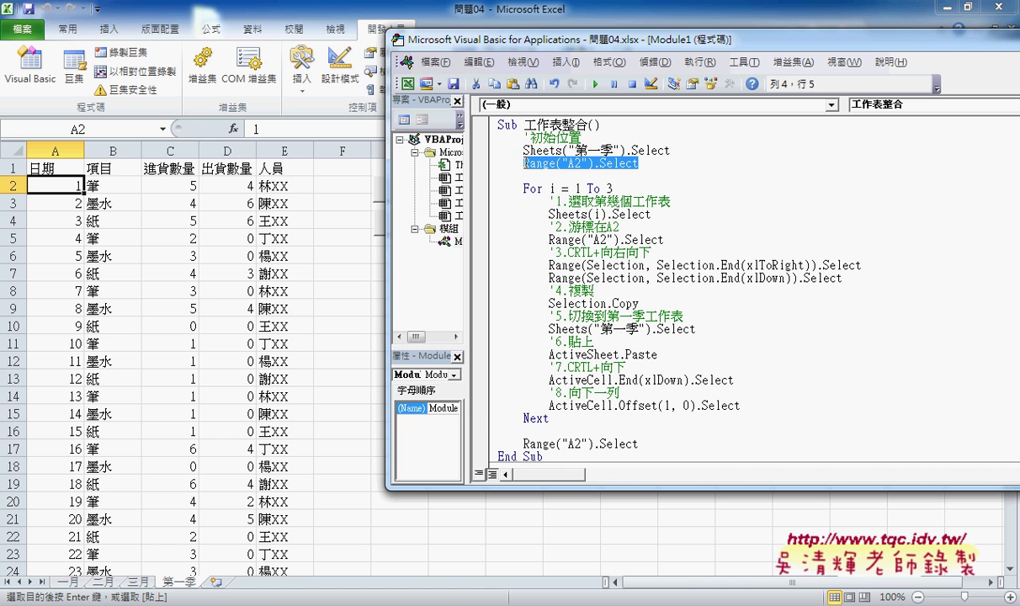
pyautogui.scroll(-2, 522, 179)
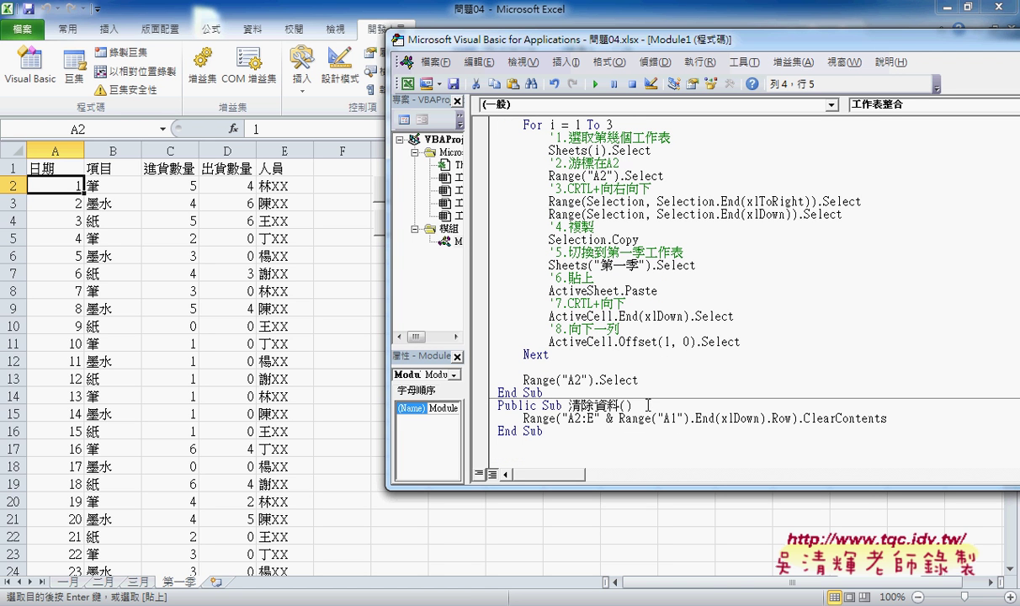
pyautogui.moveTo(638, 379); pyautogui.dragTo(523, 381)
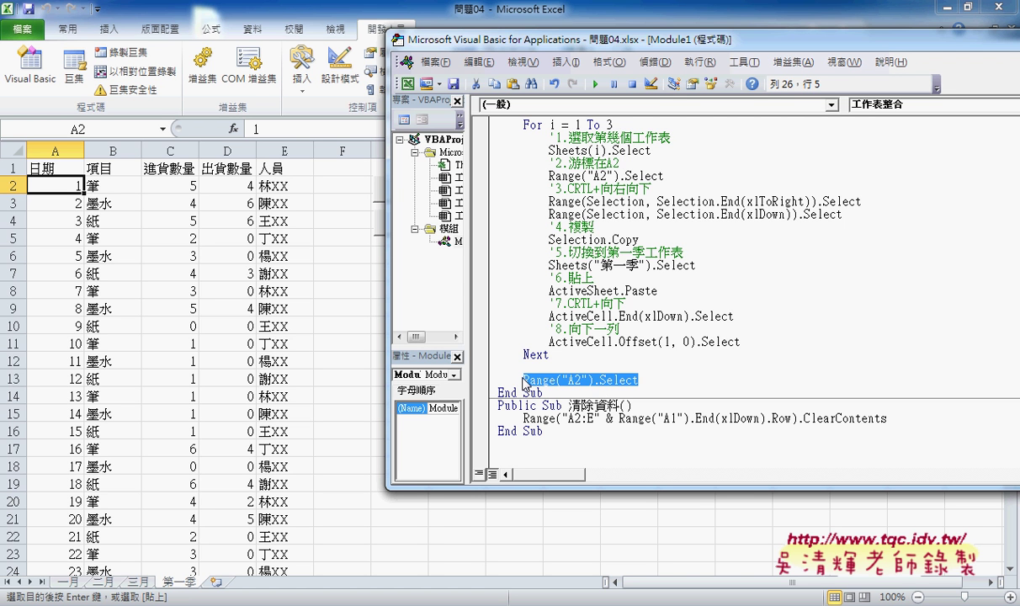
pyautogui.click(587, 419)
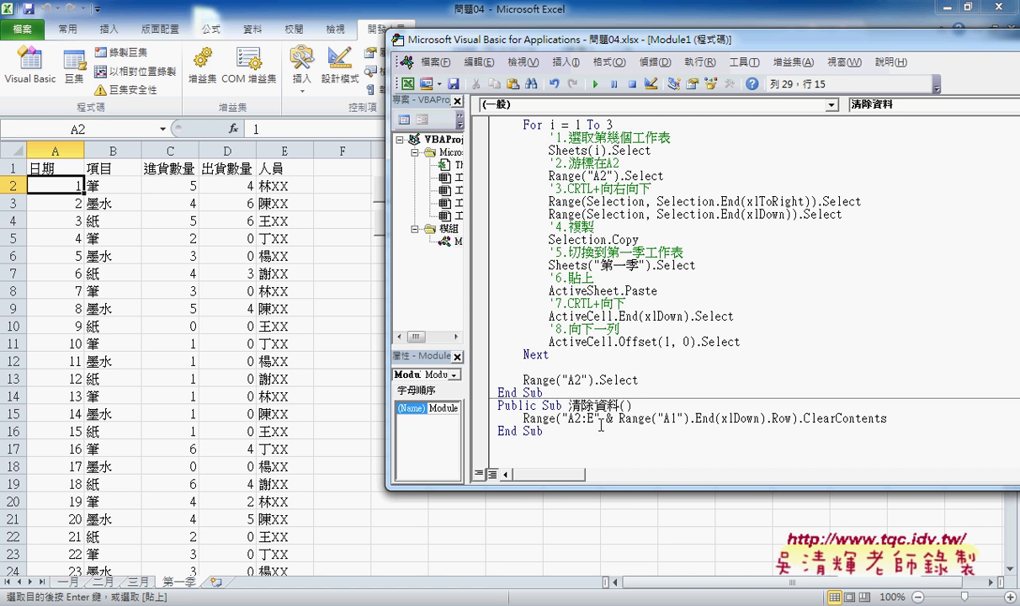
pyautogui.moveTo(798, 418); pyautogui.dragTo(899, 420)
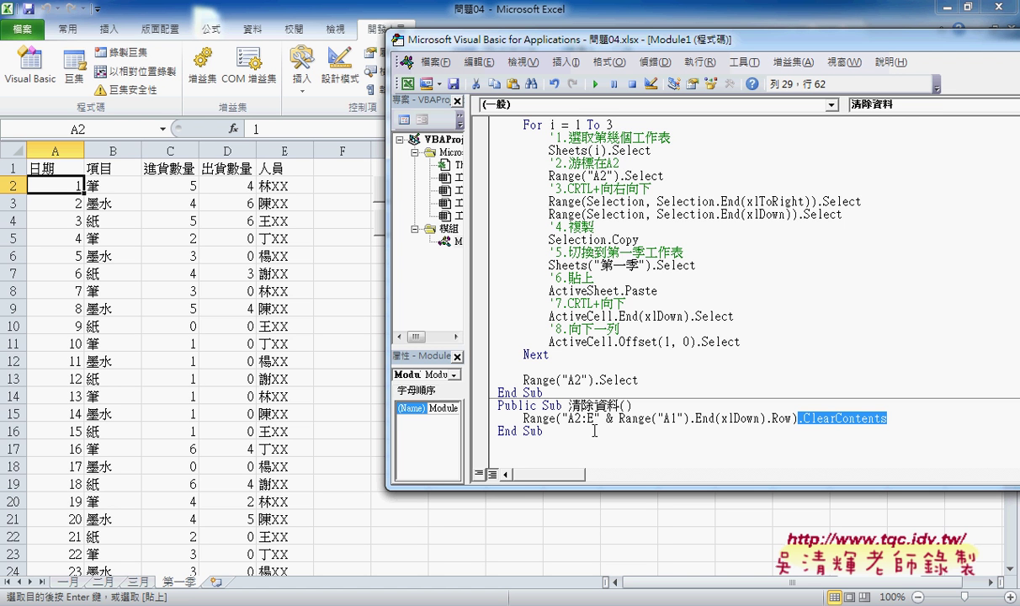
pyautogui.click(618, 417)
pyautogui.moveTo(619, 418); pyautogui.dragTo(791, 419)
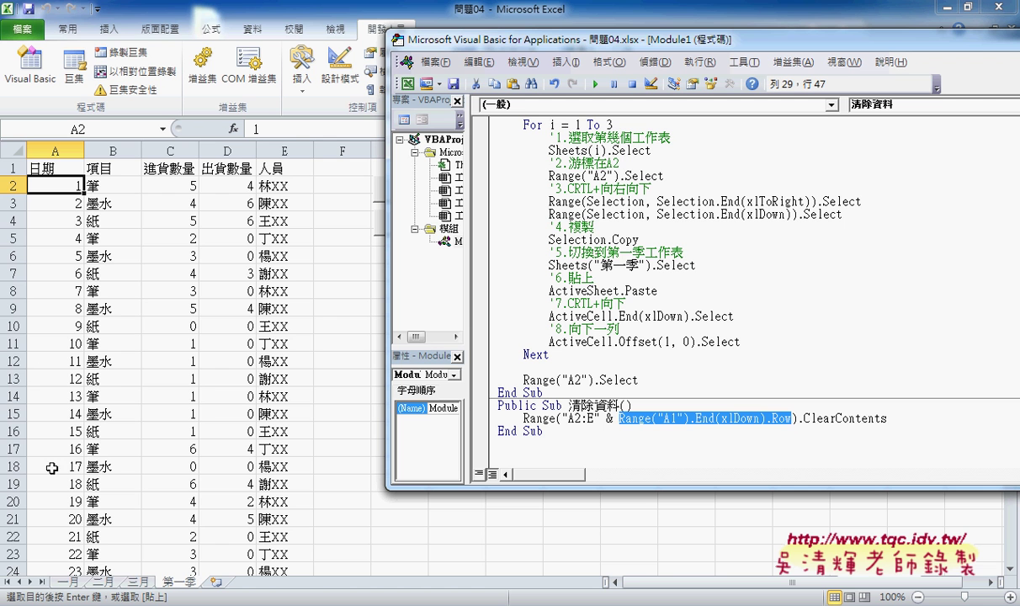
pyautogui.click(800, 419)
pyautogui.moveTo(800, 419); pyautogui.dragTo(888, 418)
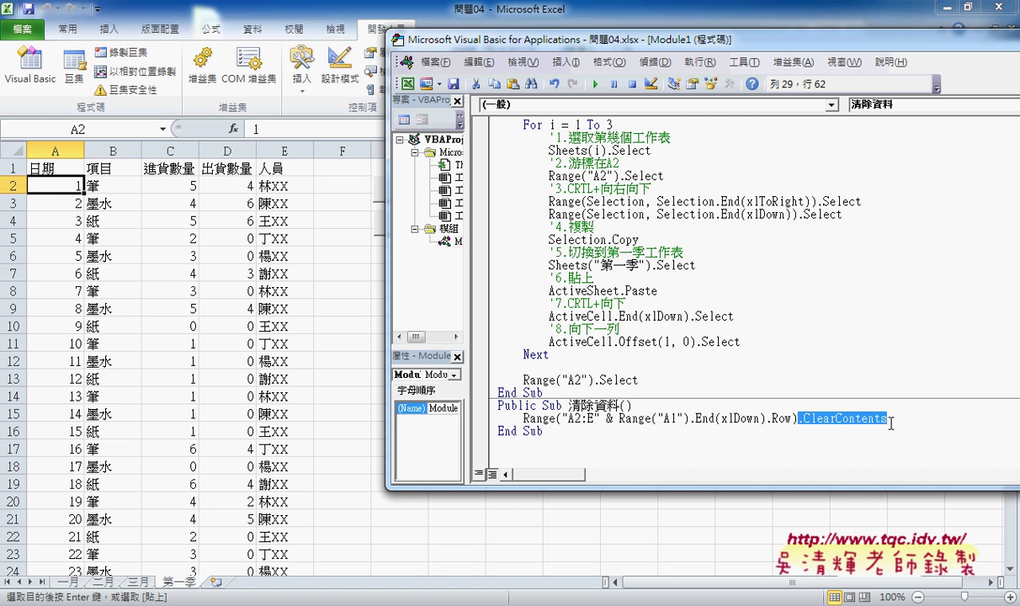
# - Append .ClearContents to the Range("A2:E" & Range("A1").End(xlDown).Row) line using IntelliSense
pyautogui.write('.')
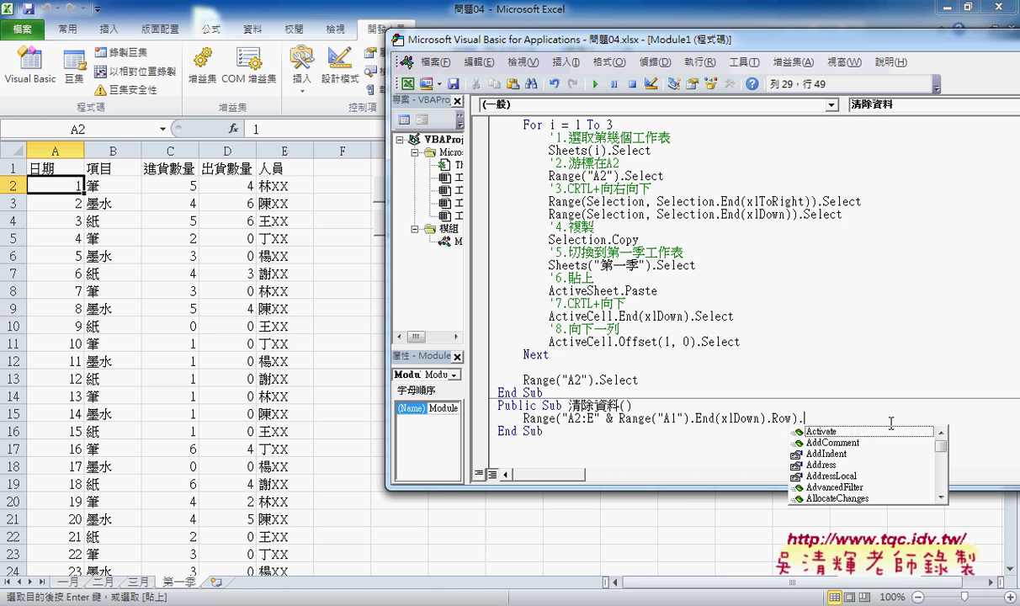
pyautogui.write('c')
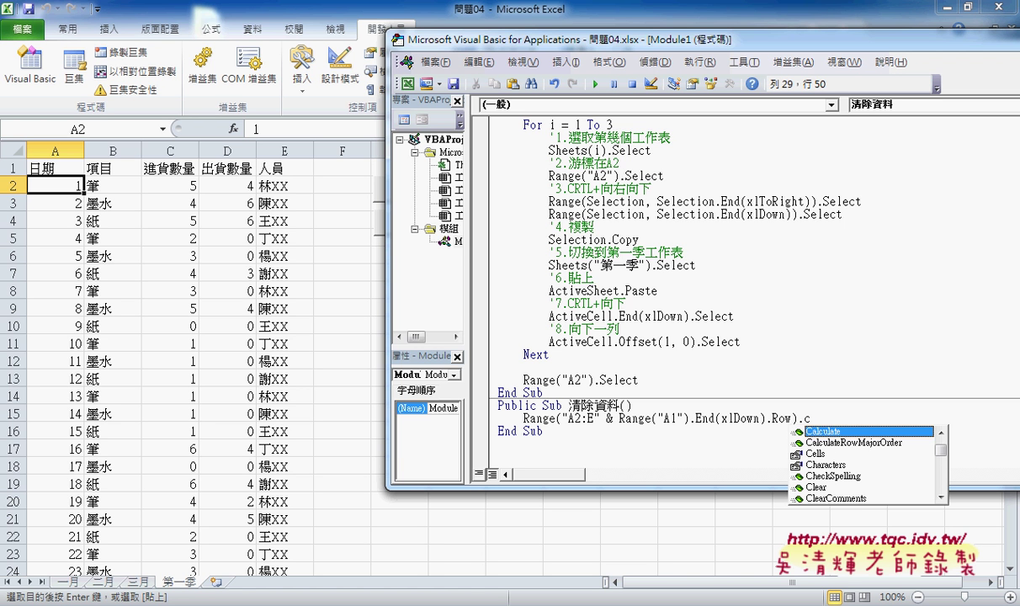
pyautogui.press('Down')
pyautogui.press('Down')
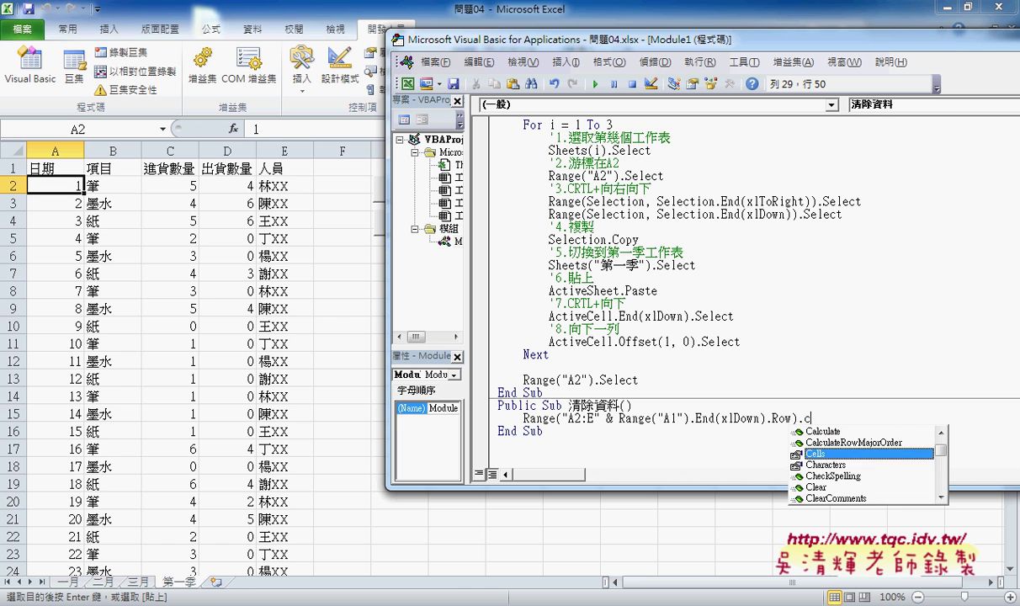
pyautogui.press('Down')
pyautogui.press('Down')
pyautogui.press('Down')
pyautogui.press('Down')
pyautogui.press('Down')
pyautogui.press('Down')
pyautogui.press('Down')
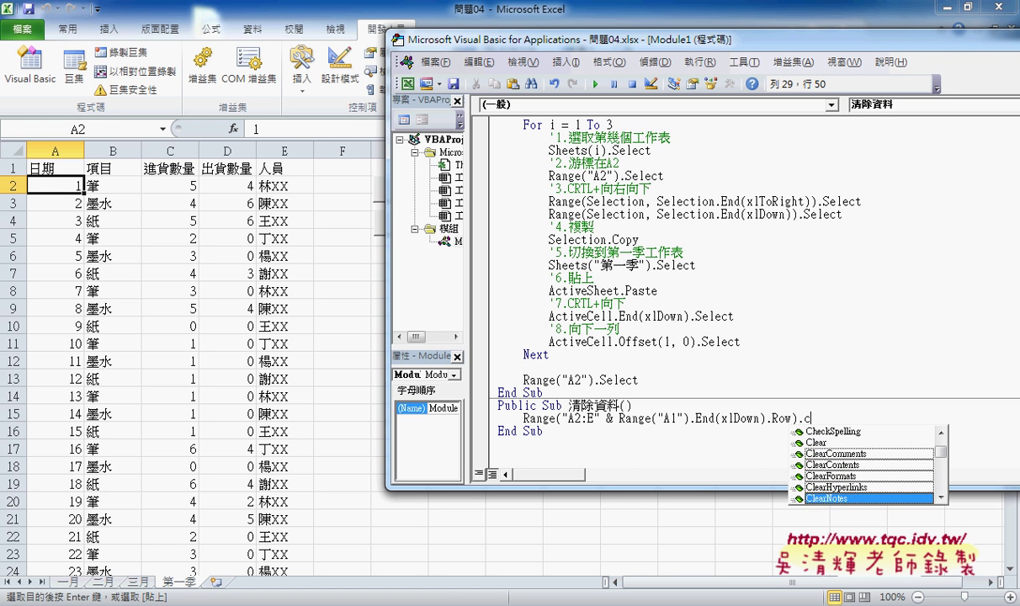
pyautogui.press('Up')
pyautogui.press('Up')
pyautogui.press('Up')
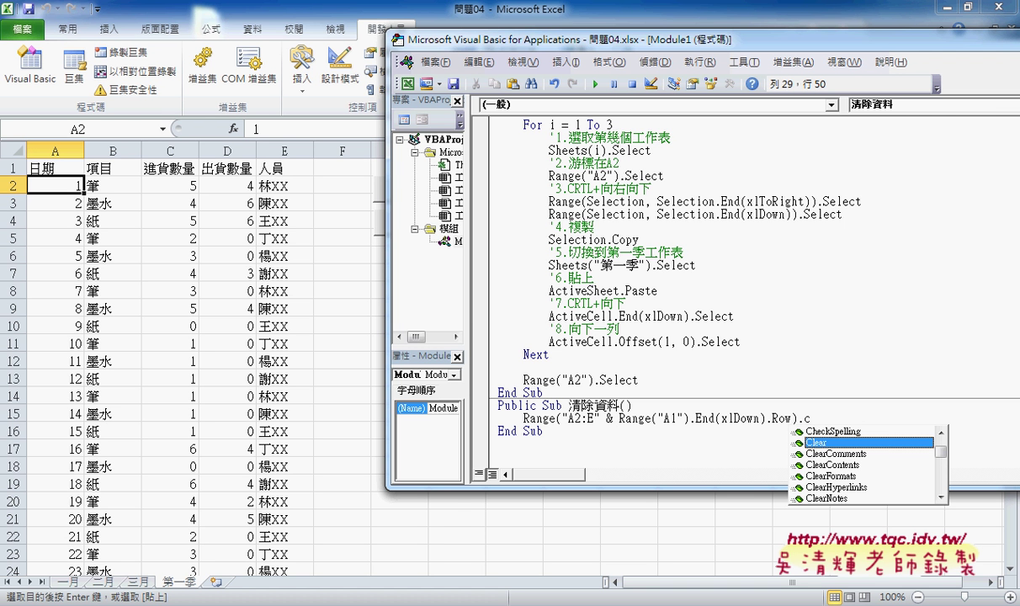
pyautogui.press('Down')
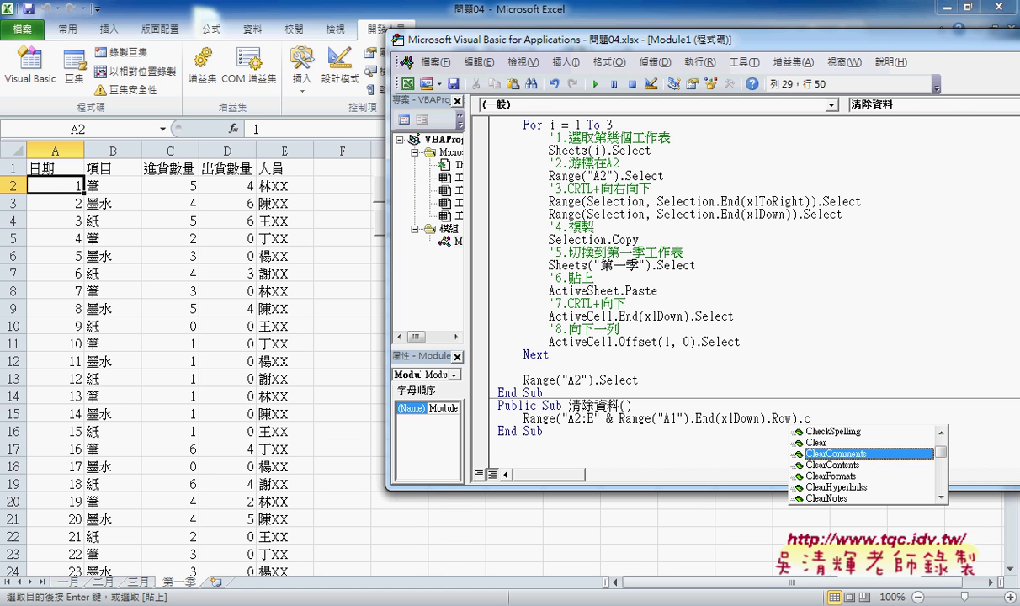
pyautogui.press('Down')
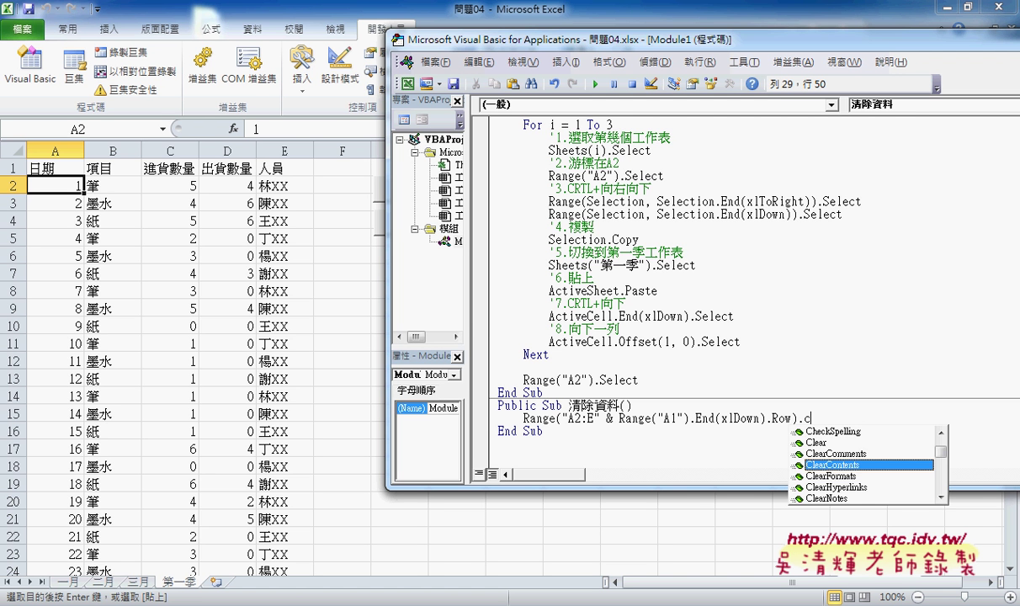
pyautogui.press('Tab')
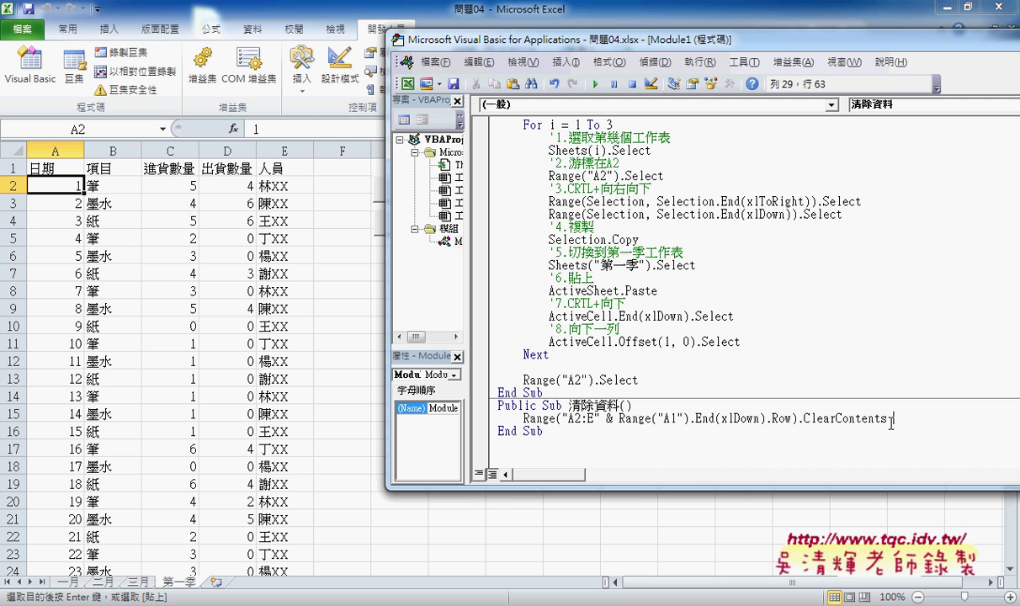
# - Run the 清除資料 macro from the VBA editor to clear the 第一季 sheet
pyautogui.click(684, 417)
pyautogui.click(595, 84)
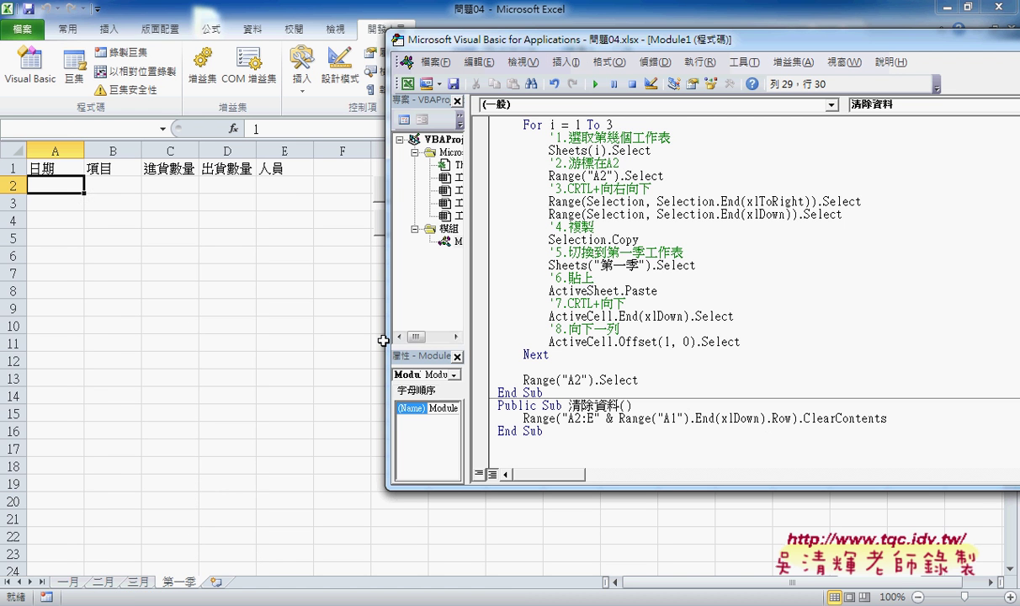
pyautogui.click(337, 342)
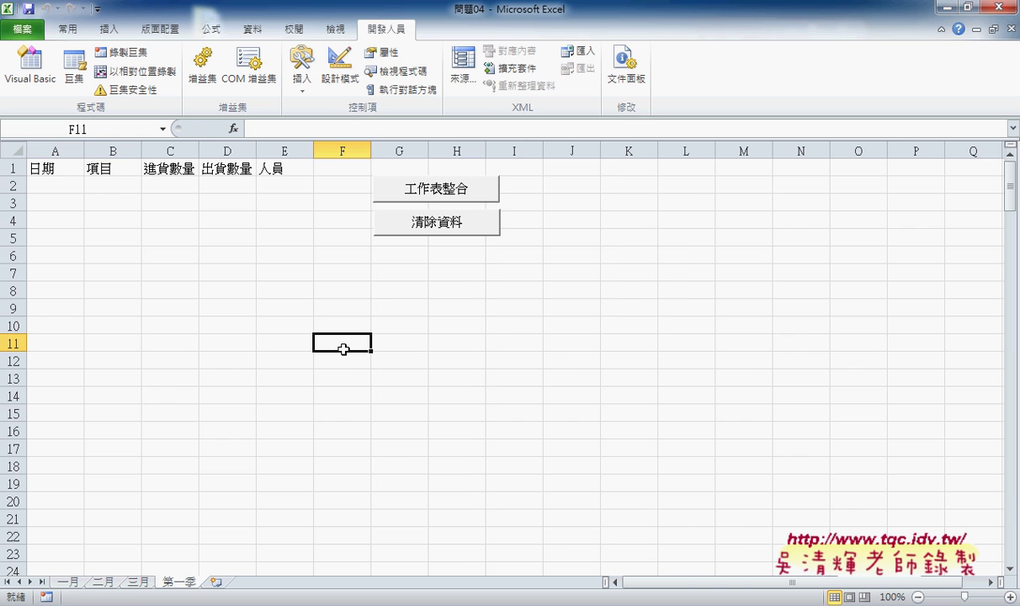
# - Test the 工作表整合 and 清除資料 buttons, ending with the three months consolidated on 第一季
pyautogui.click(448, 200)
pyautogui.click(449, 232)
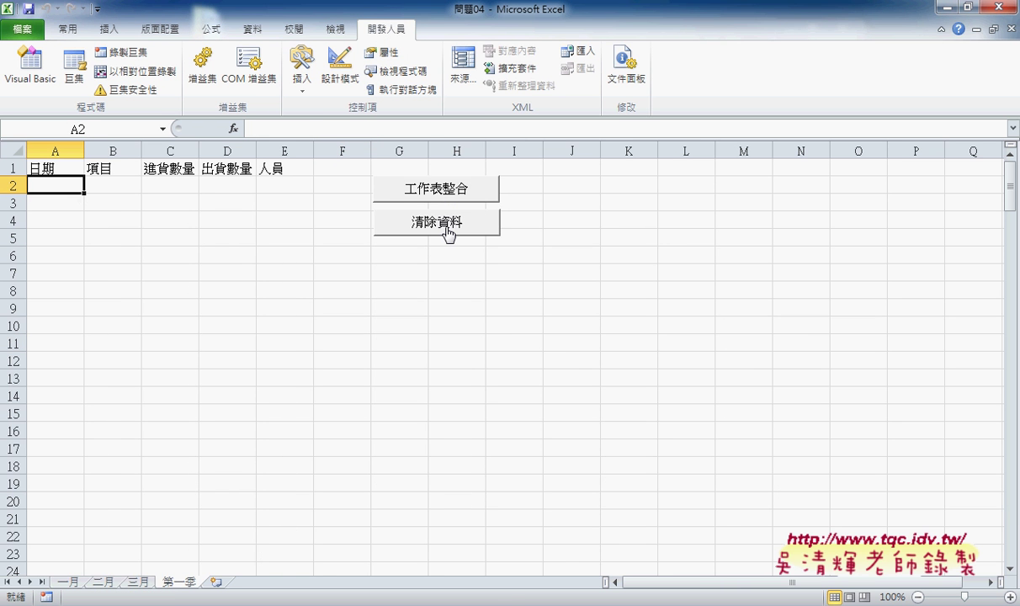
pyautogui.click(301, 74)
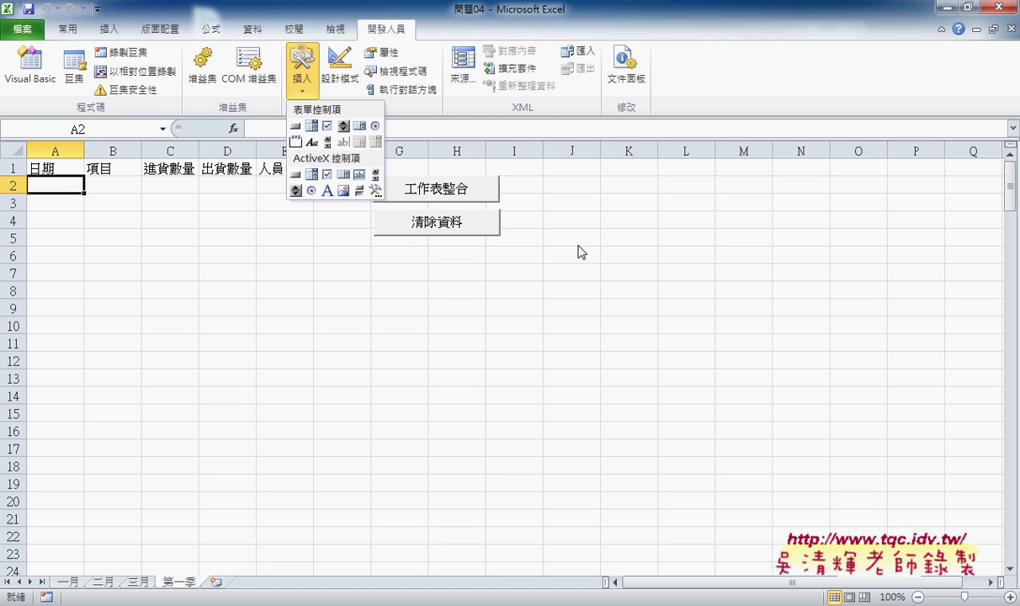
pyautogui.click(462, 202)
pyautogui.click(461, 201)
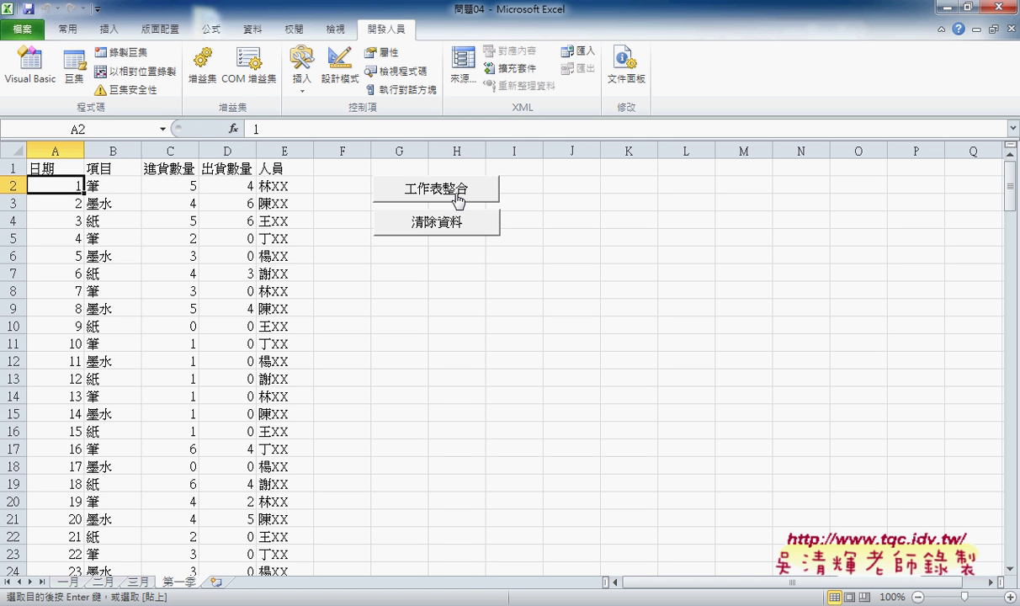
pyautogui.click(455, 223)
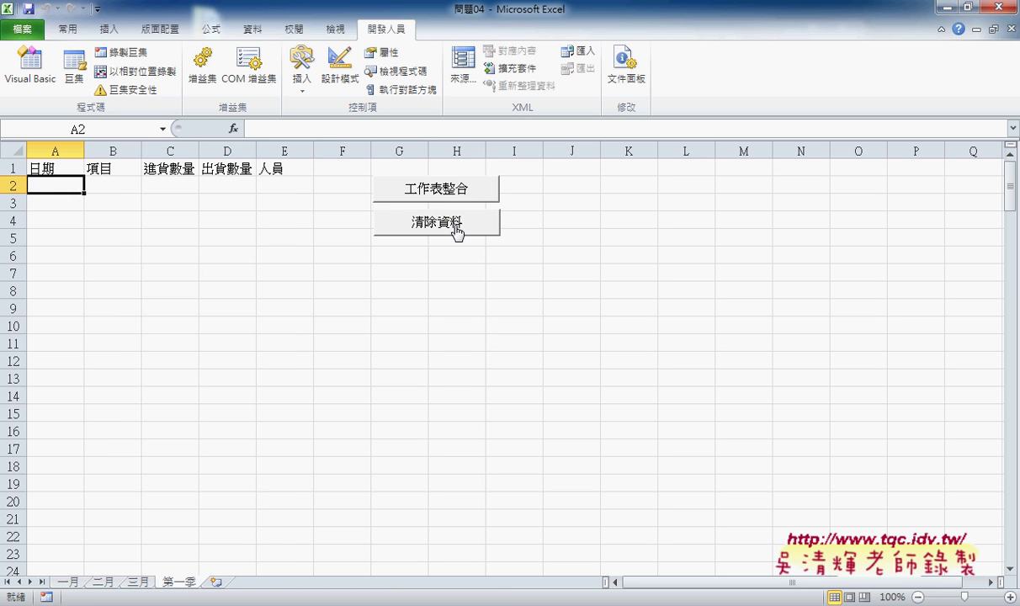
pyautogui.click(452, 192)
pyautogui.click(447, 221)
pyautogui.click(452, 192)
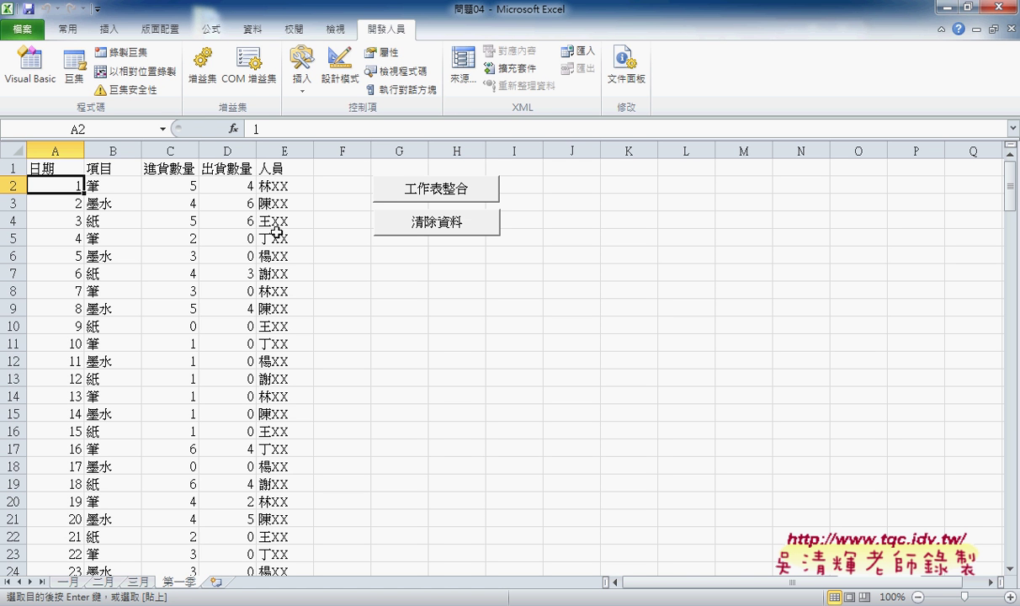
pyautogui.click(419, 222)
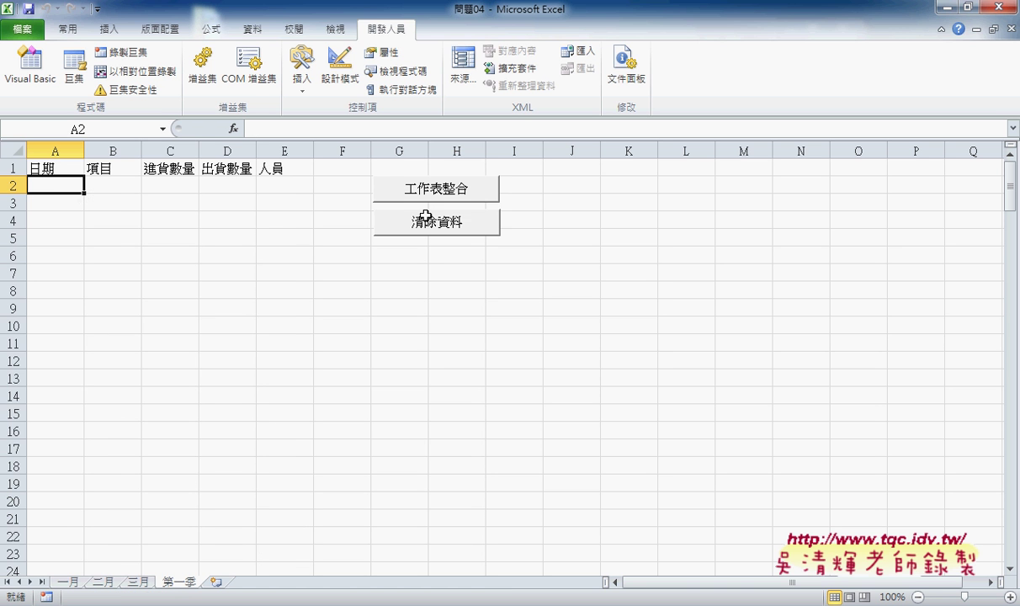
pyautogui.click(433, 188)
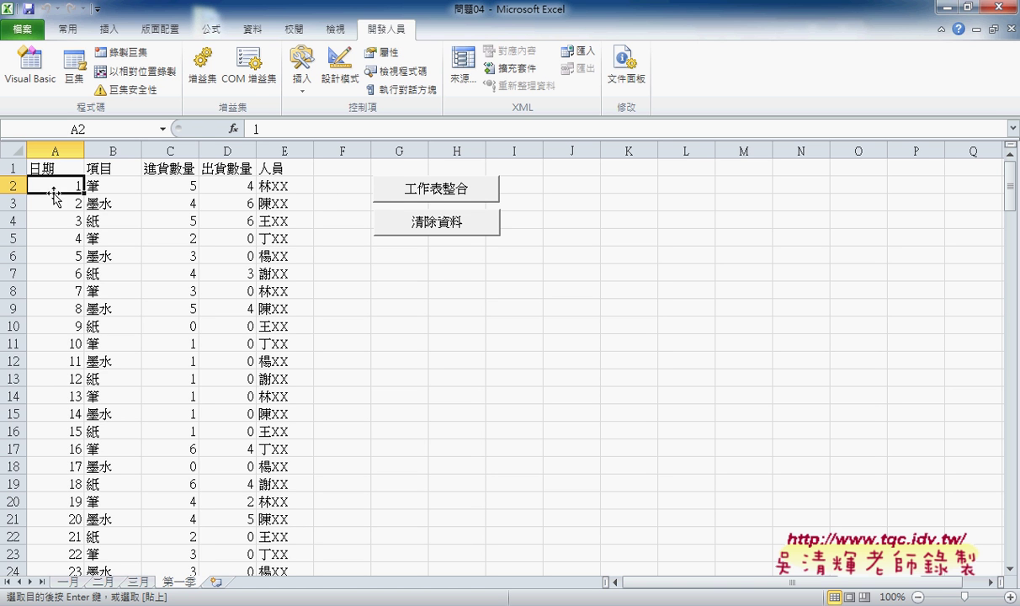
pyautogui.moveTo(48, 180); pyautogui.dragTo(69, 539)
pyautogui.scroll(3, 73, 552)
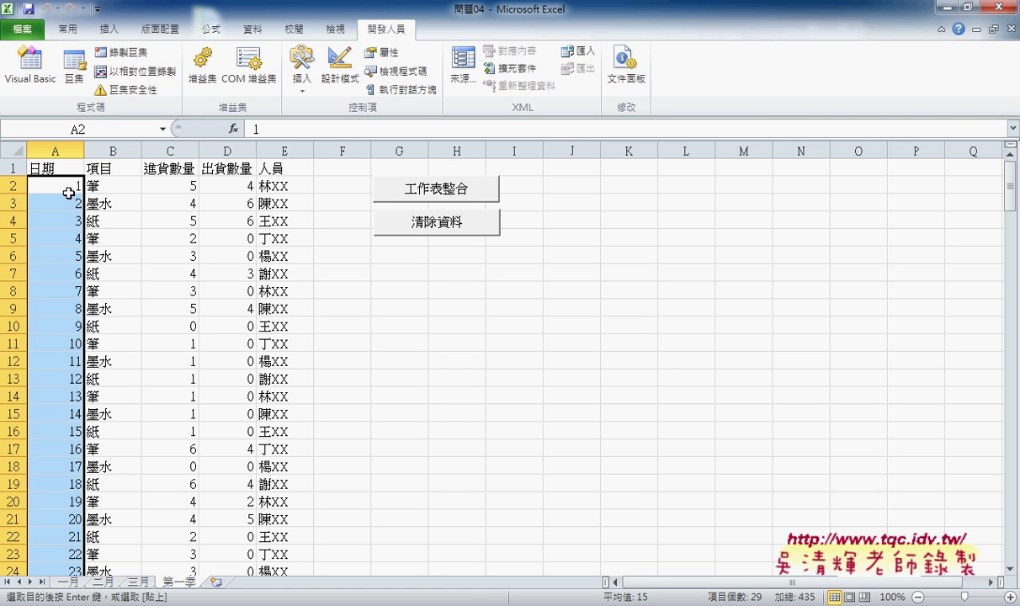
pyautogui.click(61, 163)
pyautogui.click(61, 175)
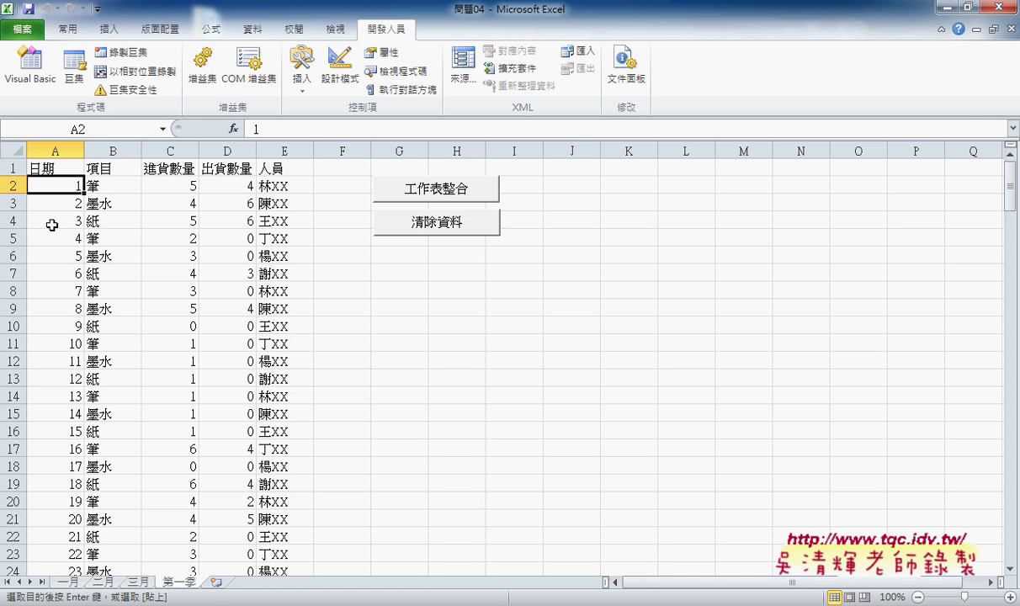
pyautogui.click(67, 583)
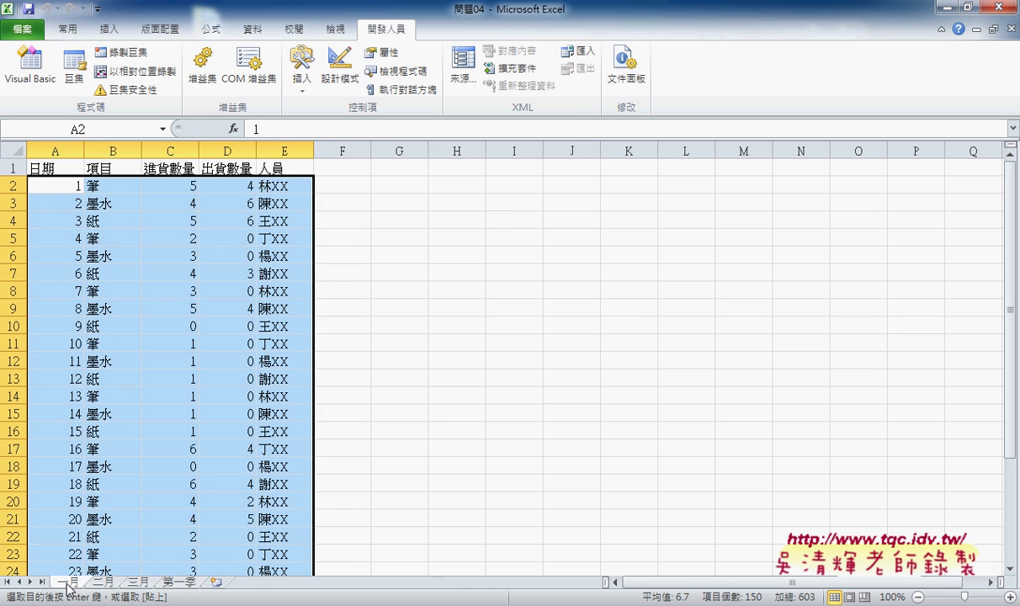
pyautogui.click(71, 187)
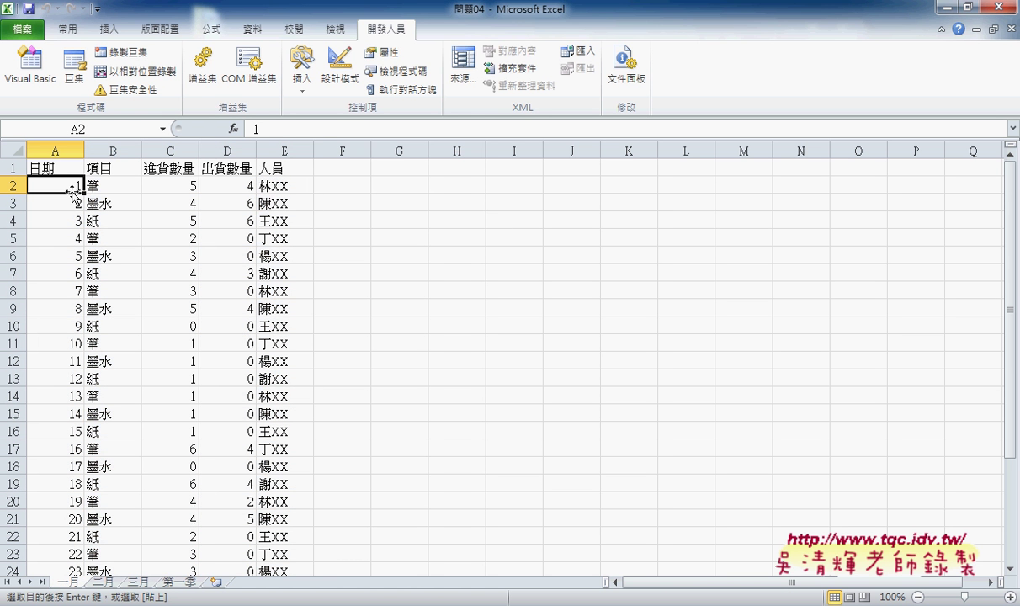
pyautogui.click(177, 583)
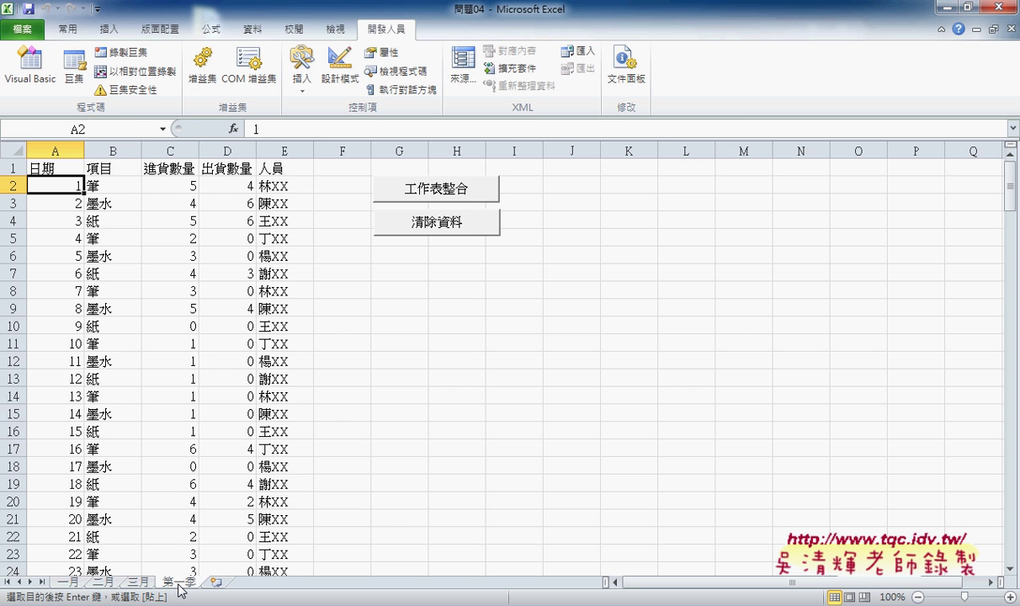
# - Switch to the 程式碼 Google Doc and scroll down to the 處理月份 and 處理月份_標準日期格式 procedures
pyautogui.hotkey('alt', 'Tab')
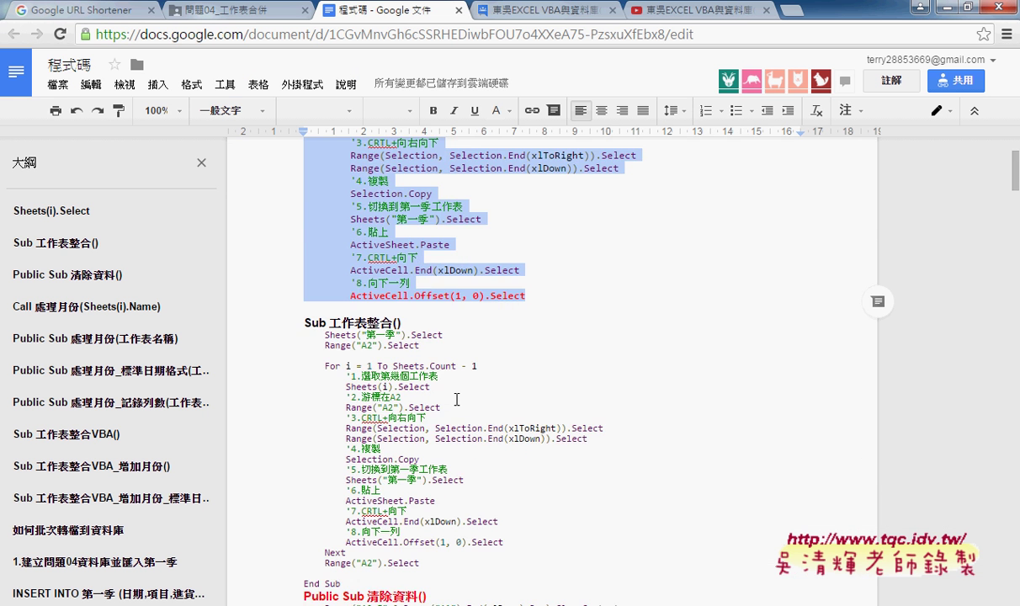
pyautogui.scroll(-5, 456, 399)
pyautogui.scroll(-2, 459, 487)
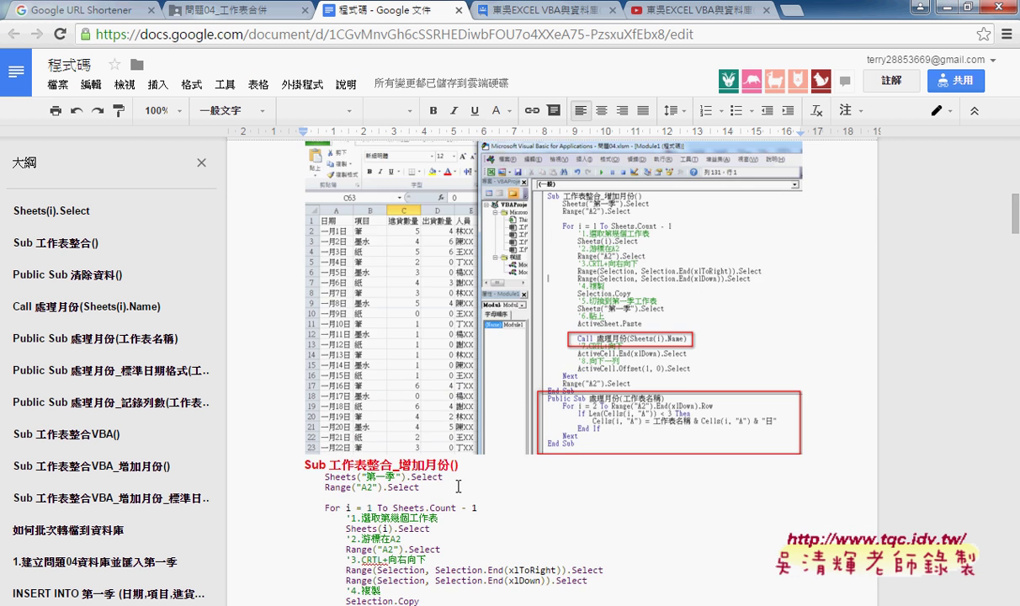
pyautogui.scroll(-3, 458, 486)
pyautogui.scroll(-1, 445, 484)
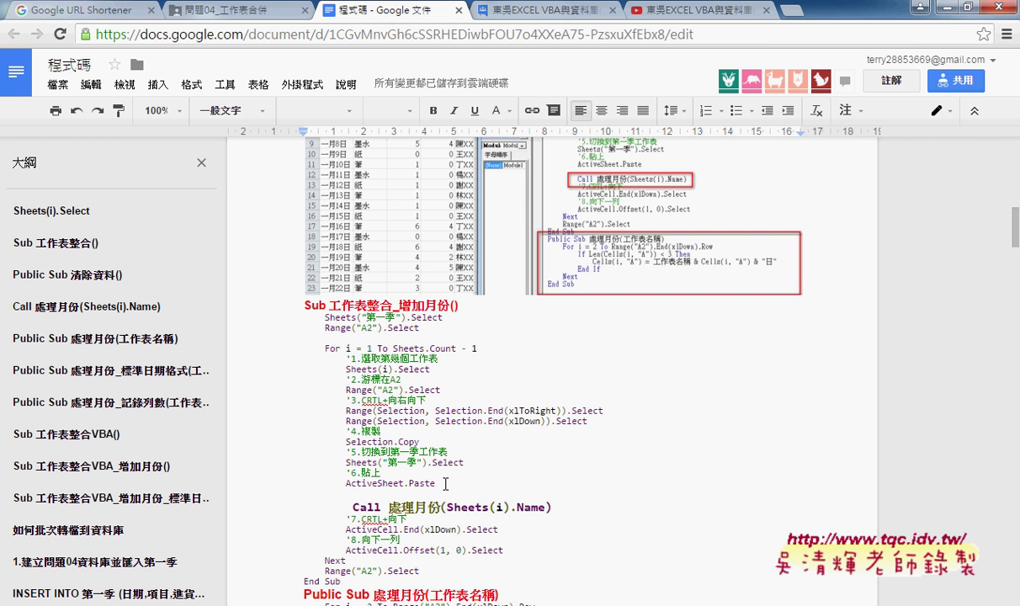
pyautogui.scroll(-3, 445, 484)
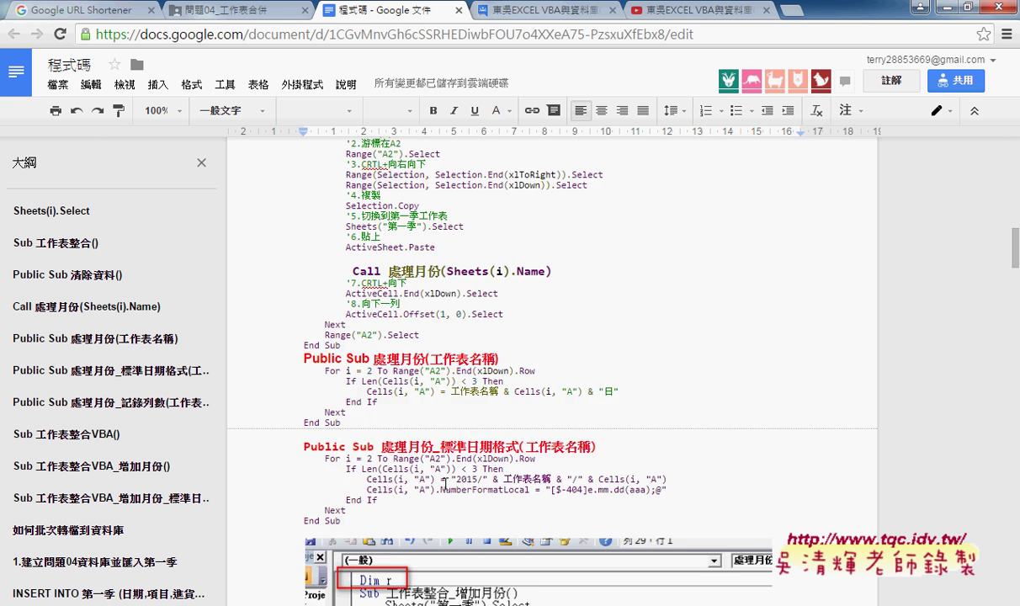
pyautogui.scroll(-2, 443, 481)
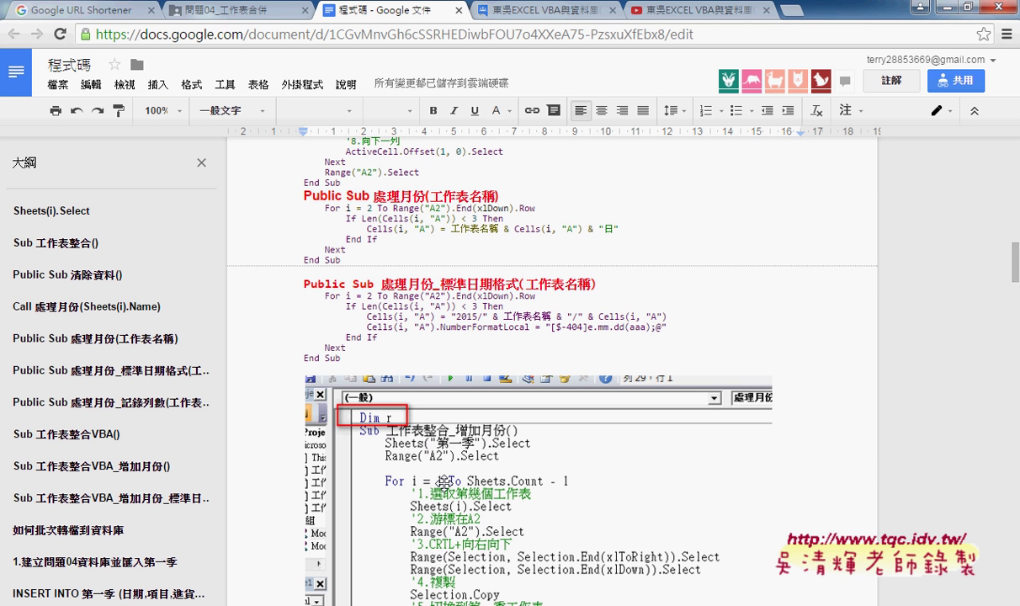